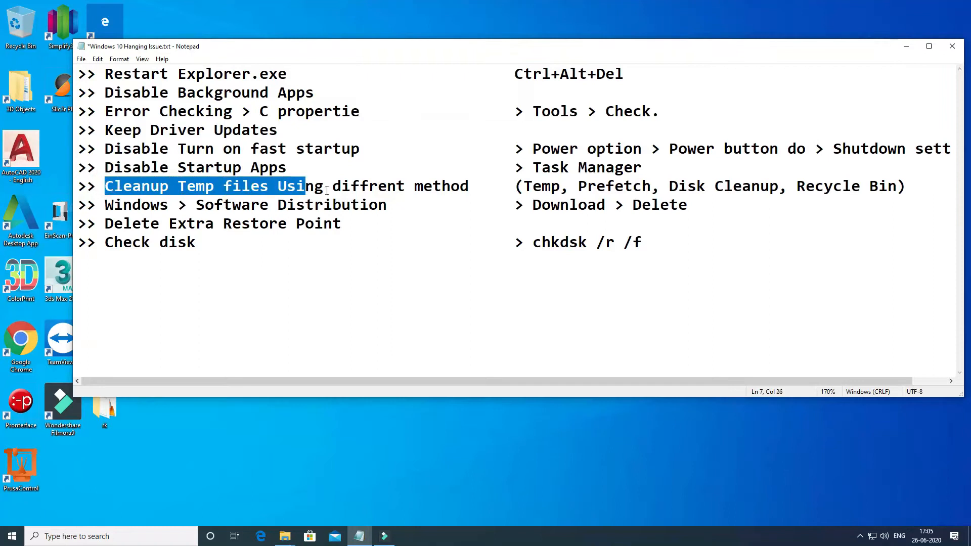
- Review the notes line on cleaning up temp files with the Temp, Prefetch, Disk Cleanup and Recycle Bin methods
click(474, 193)
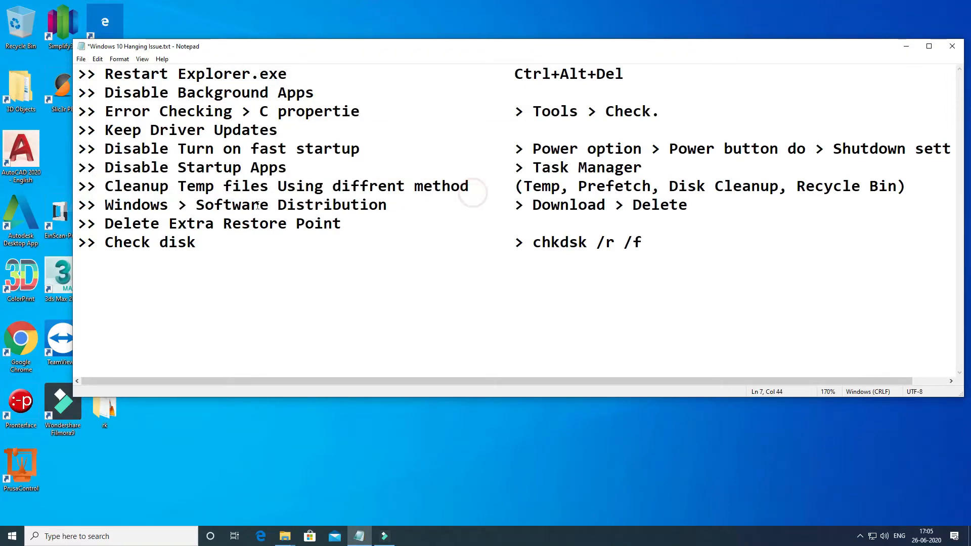
click(482, 185)
drag(106, 187, 907, 187)
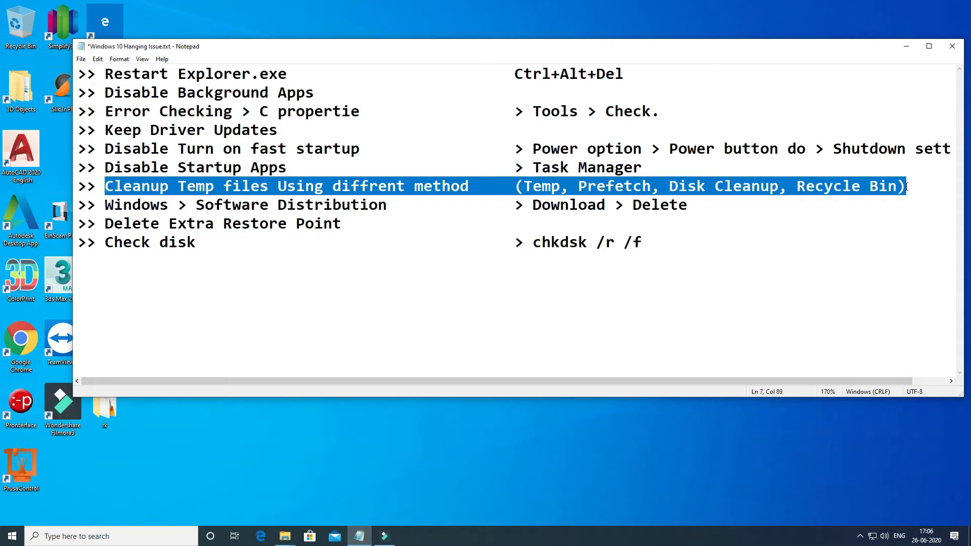
click(906, 186)
drag(908, 186, 105, 192)
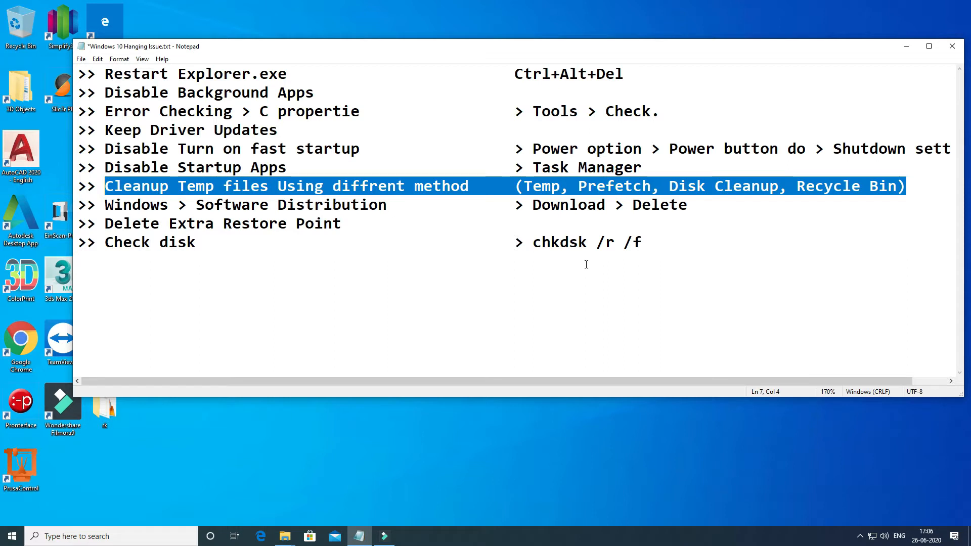
click(580, 190)
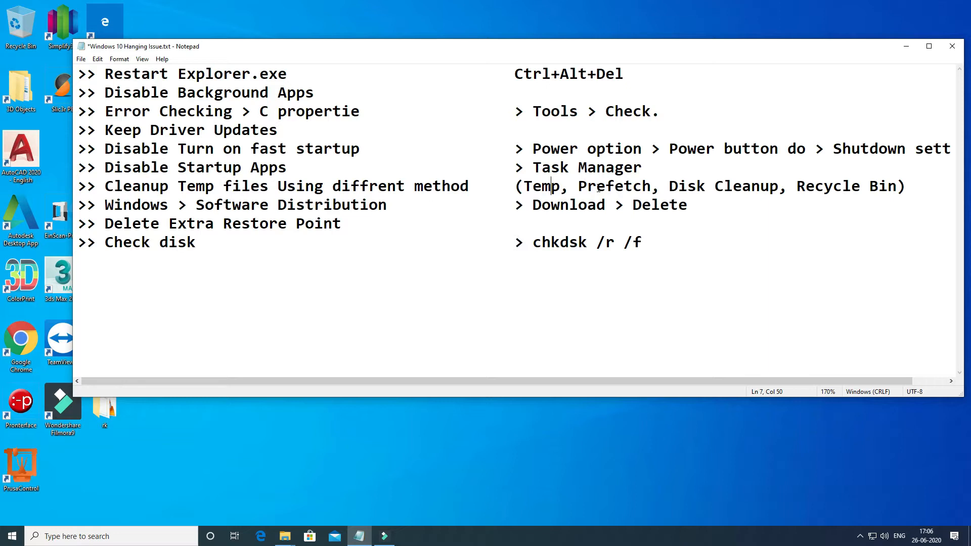
drag(522, 186, 892, 198)
click(896, 189)
click(542, 187)
- Open the Windows Temp folder with the Run command "temp" and maximize its window
key(super+r)
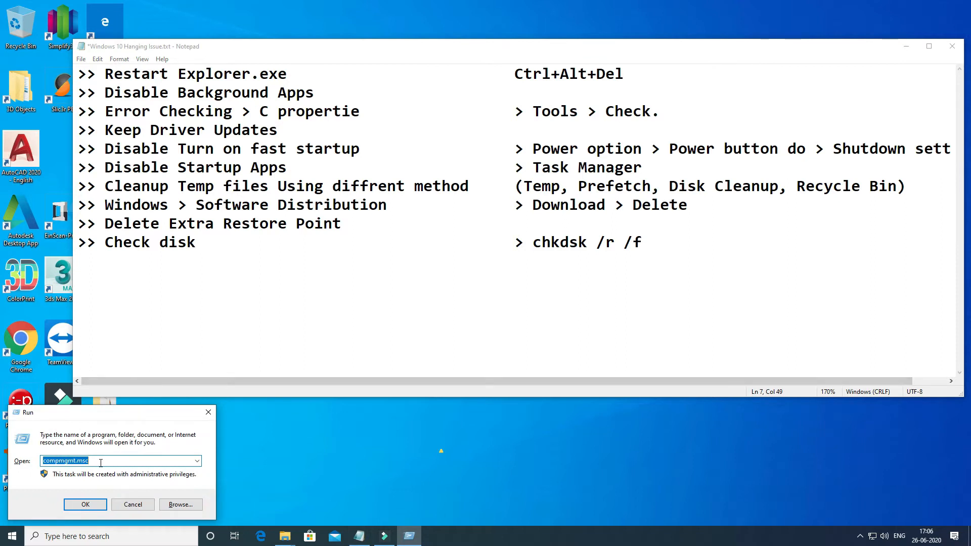
text(temp)
key(Return)
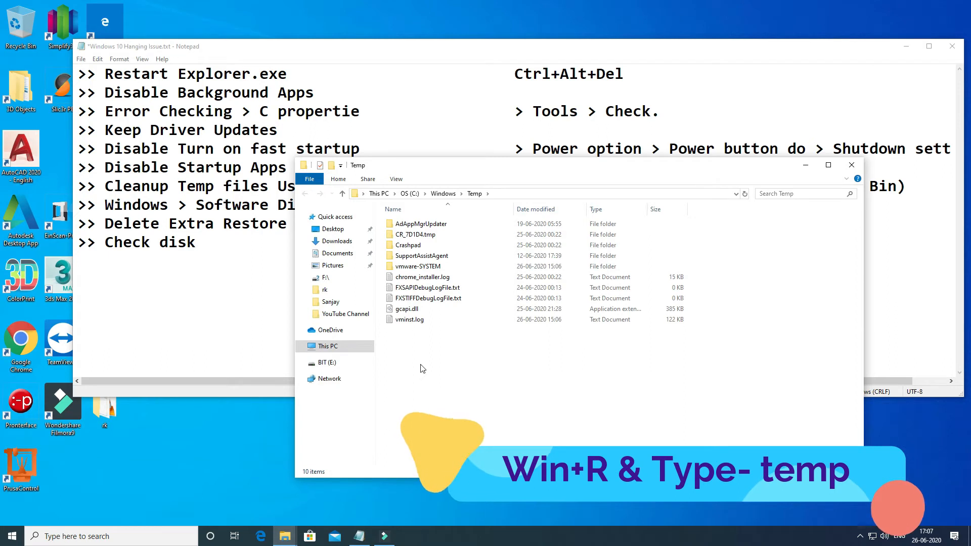
double_click(571, 166)
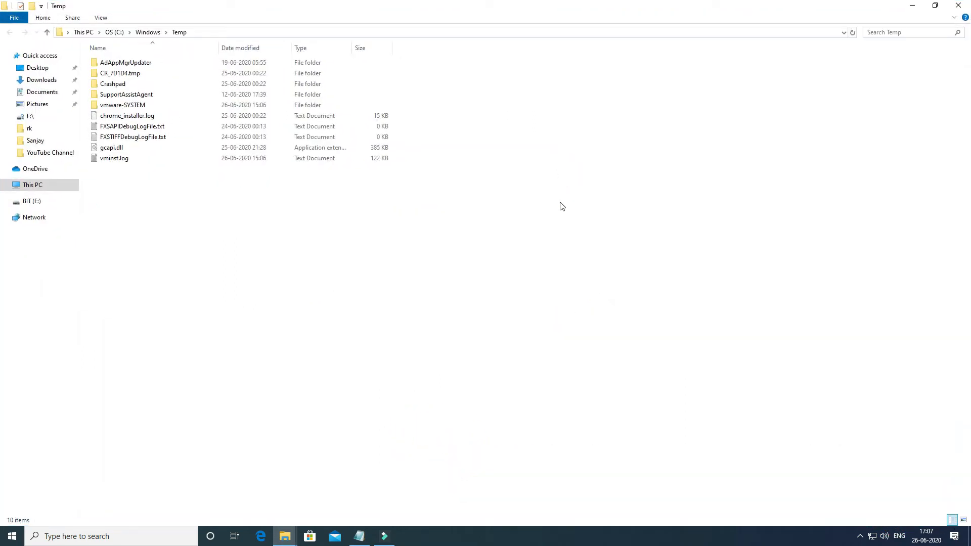
- Permanently delete everything in the Windows Temp folder, skipping all items that cannot be removed, and close the folder
key(ctrl+a)
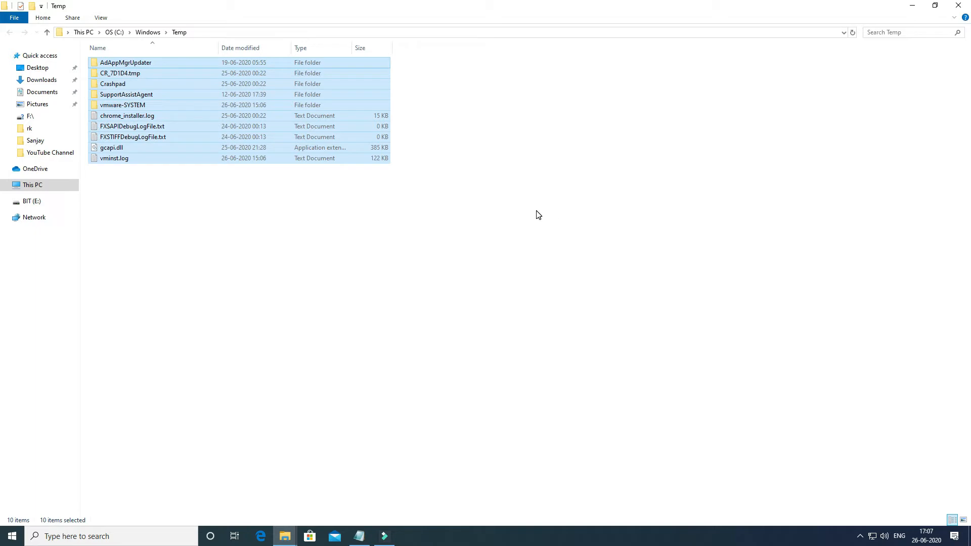
key(shift+Delete)
key(Return)
click(147, 226)
click(255, 242)
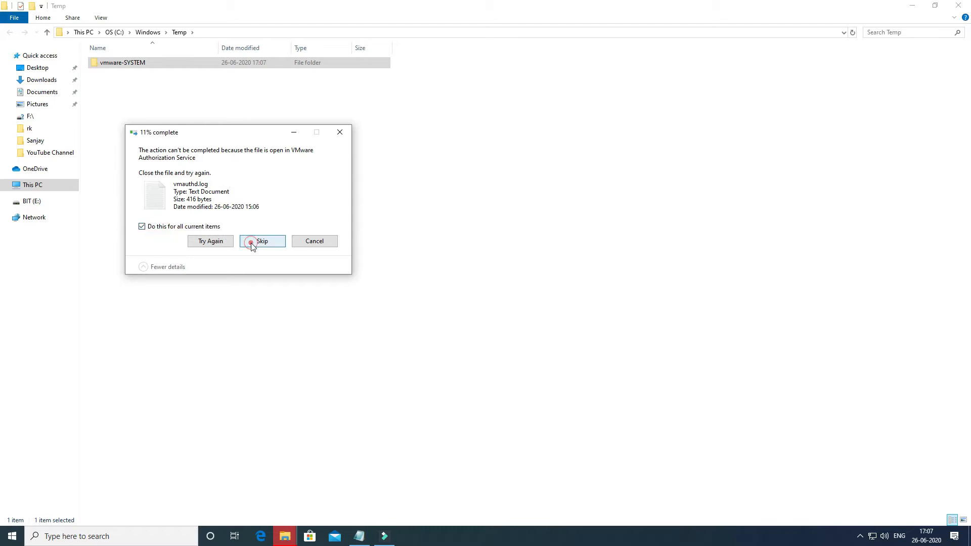
click(340, 132)
click(958, 5)
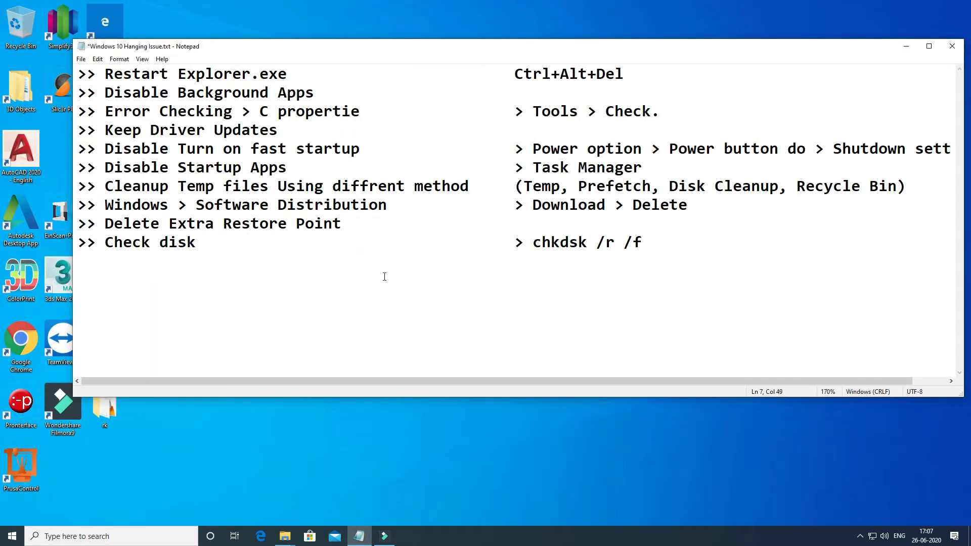
- Open the user profile's local Temp folder with the Run command "%temp%"
key(super+r)
text(%temp%)
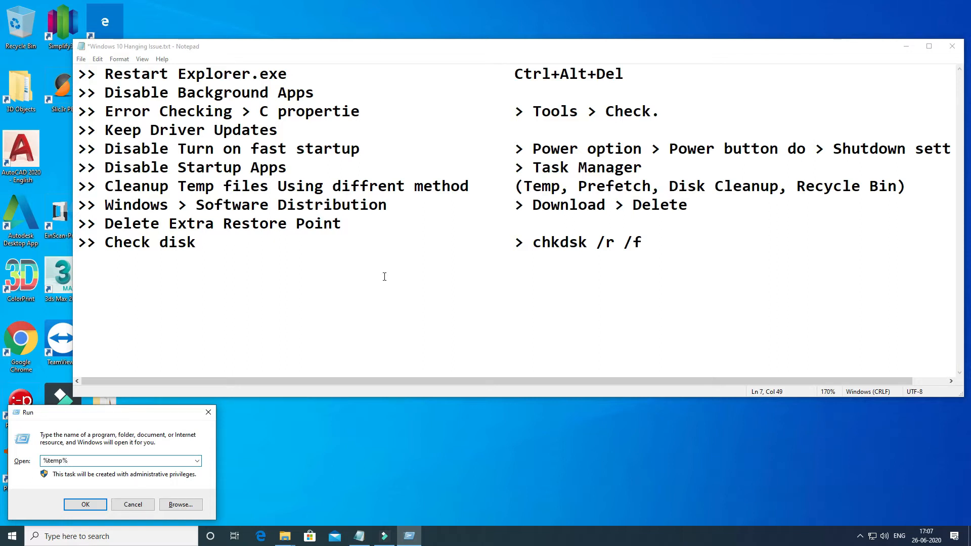
key(Return)
- Permanently delete all files and folders in the user's local Temp folder and close the folder
key(ctrl+a)
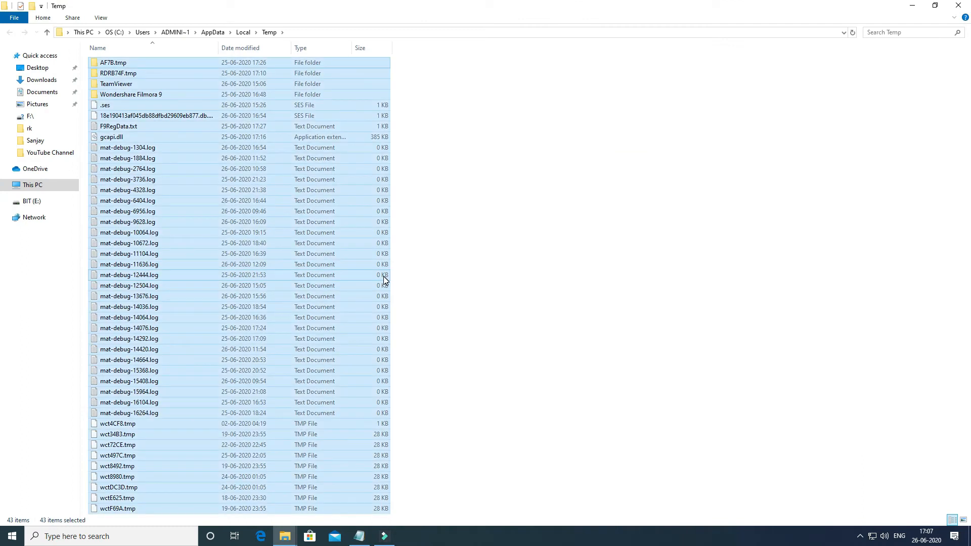
key(shift+Delete)
key(Return)
click(958, 5)
- Open the Windows Prefetch folder with the Run command "prefetch"
key(super+r)
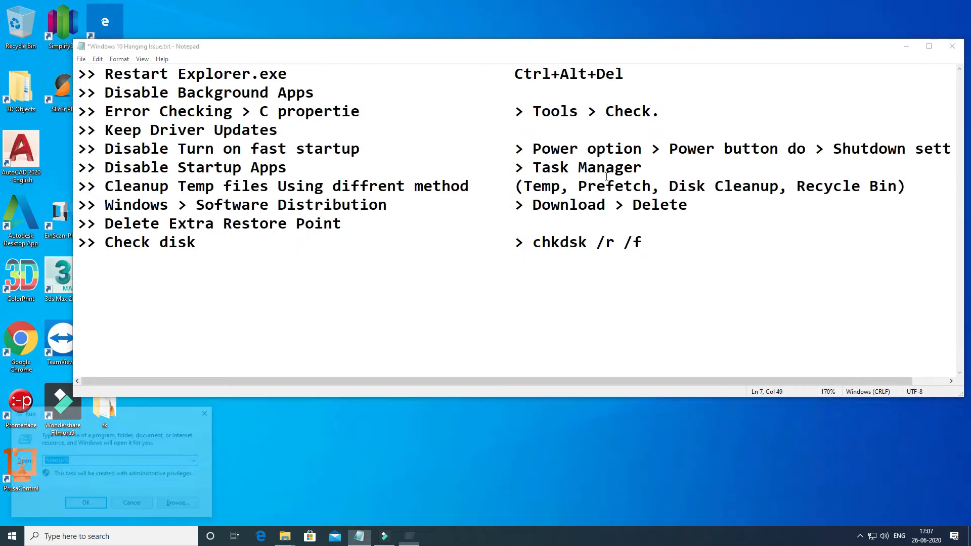
text(p)
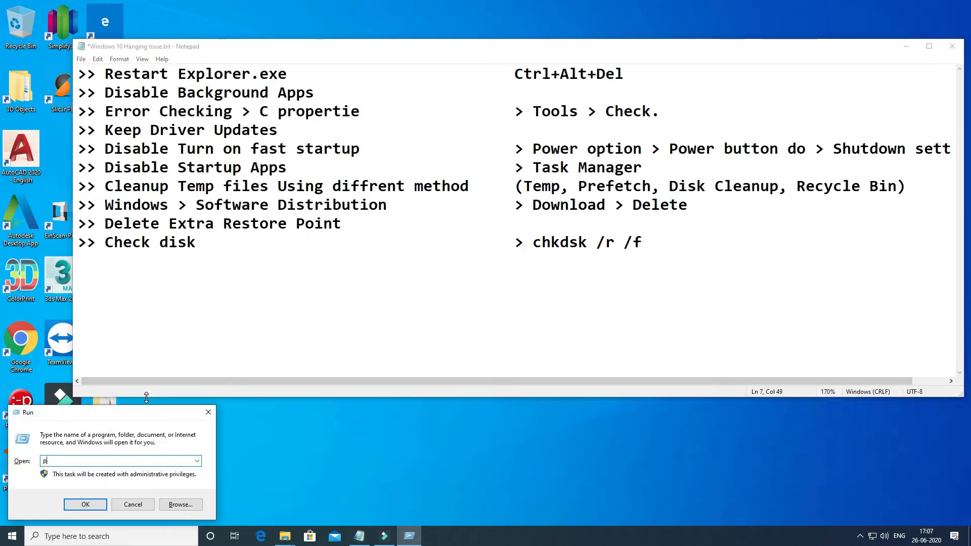
text(refetch)
key(Return)
- Permanently delete all items in the Windows Prefetch folder
key(ctrl+a)
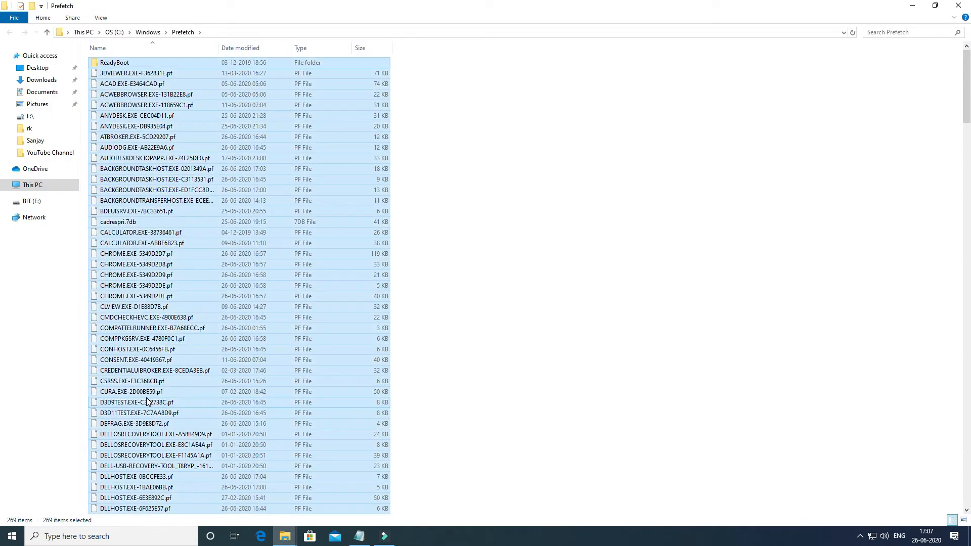
key(shift+Delete)
key(Return)
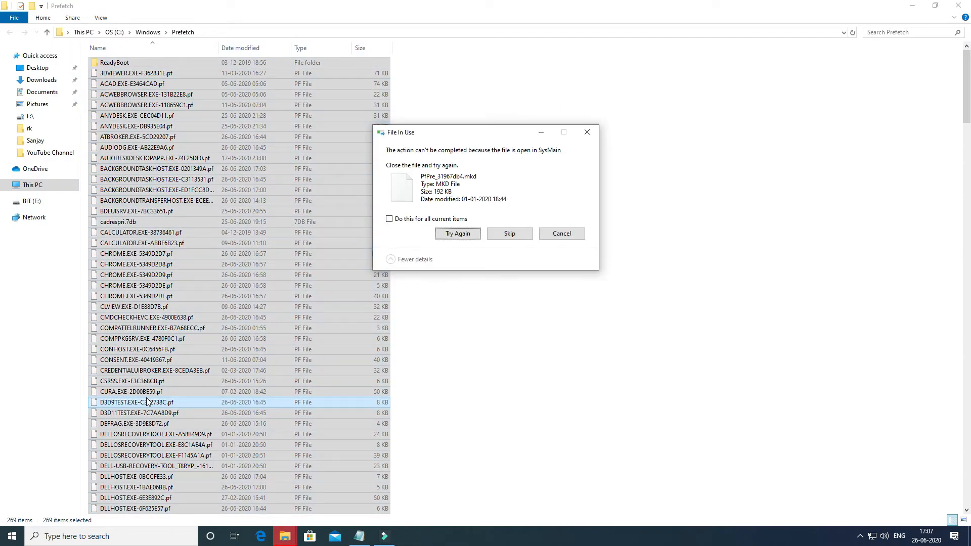
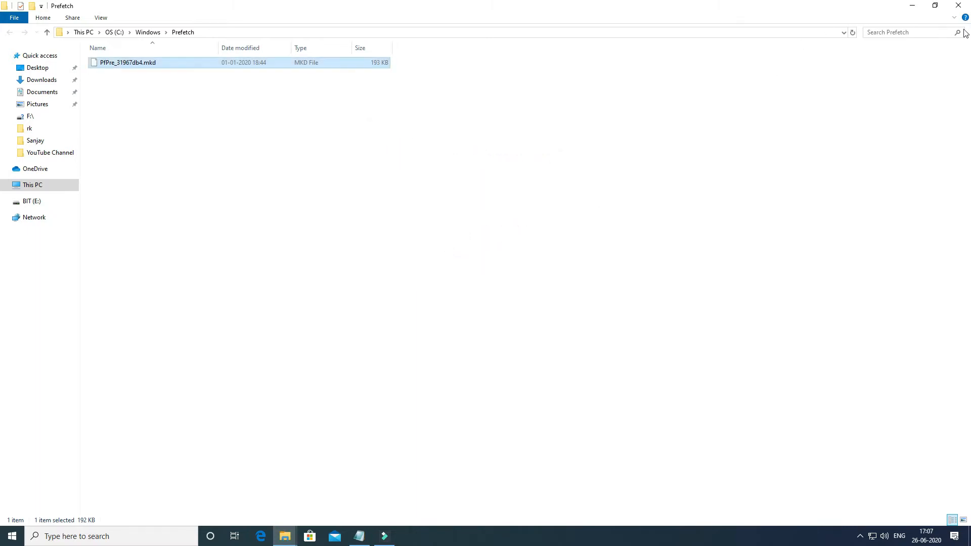
- Close the Prefetch folder and start Disk Cleanup for the OS (C:) drive
click(964, 8)
click(670, 186)
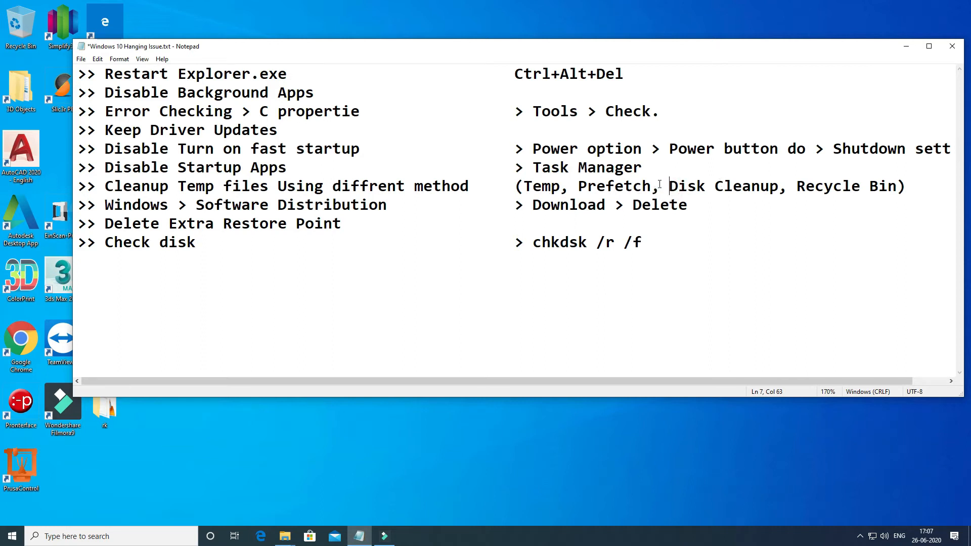
click(104, 536)
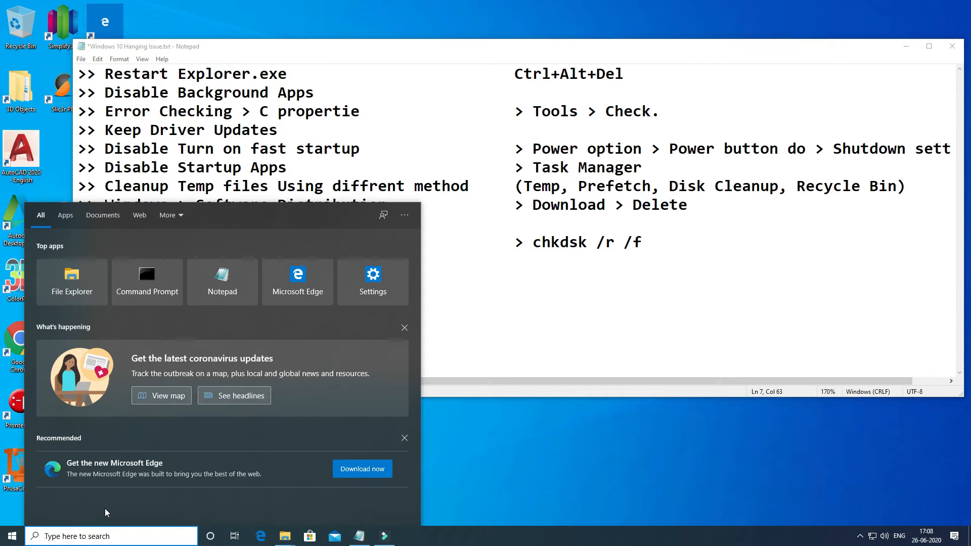
text(dea)
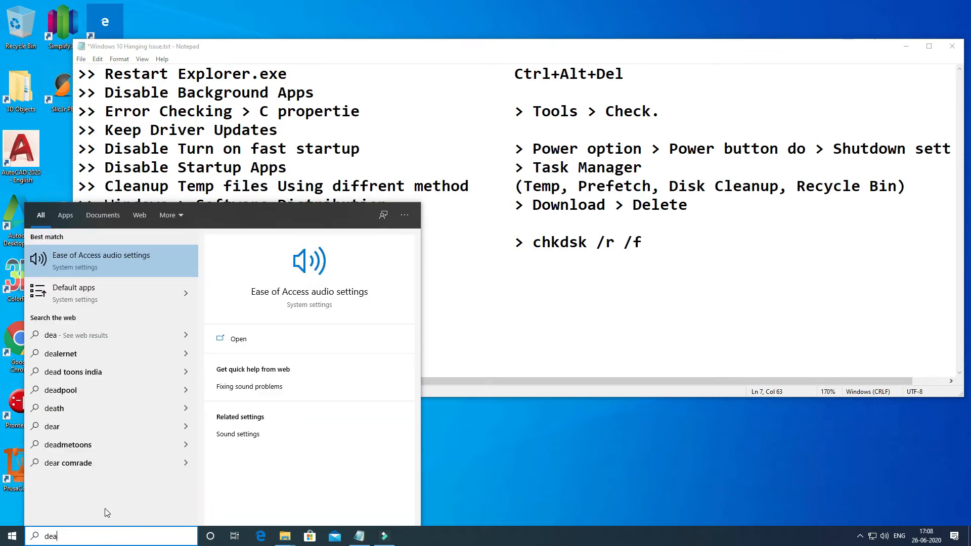
text(fr)
key(BackSpace)
key(BackSpace)
key(BackSpace)
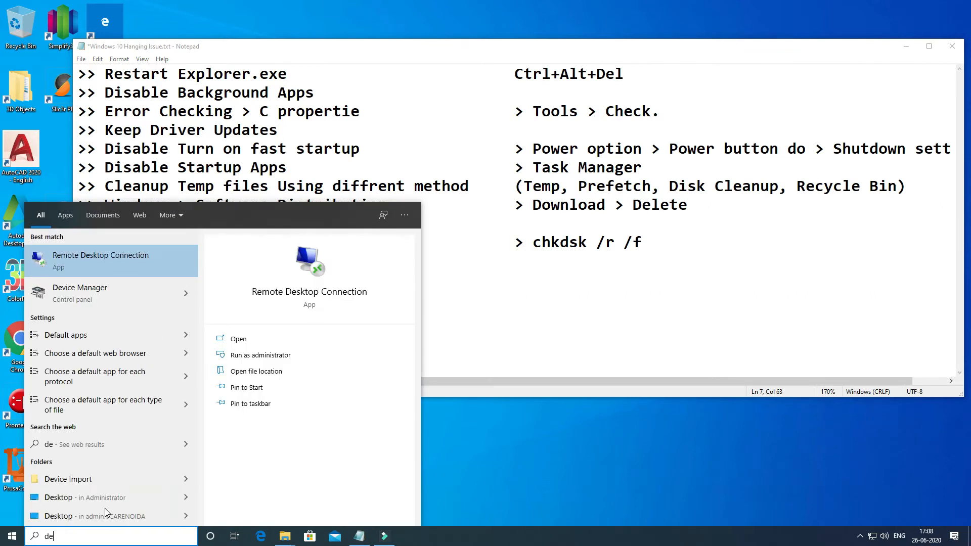
key(BackSpace)
text(isl)
key(BackSpace)
text(k)
key(Return)
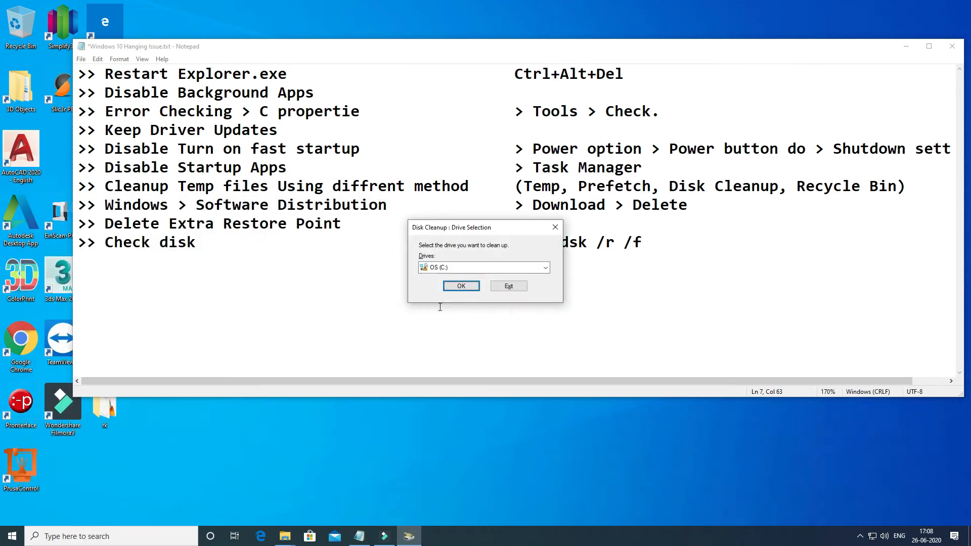
drag(468, 226, 472, 196)
click(469, 253)
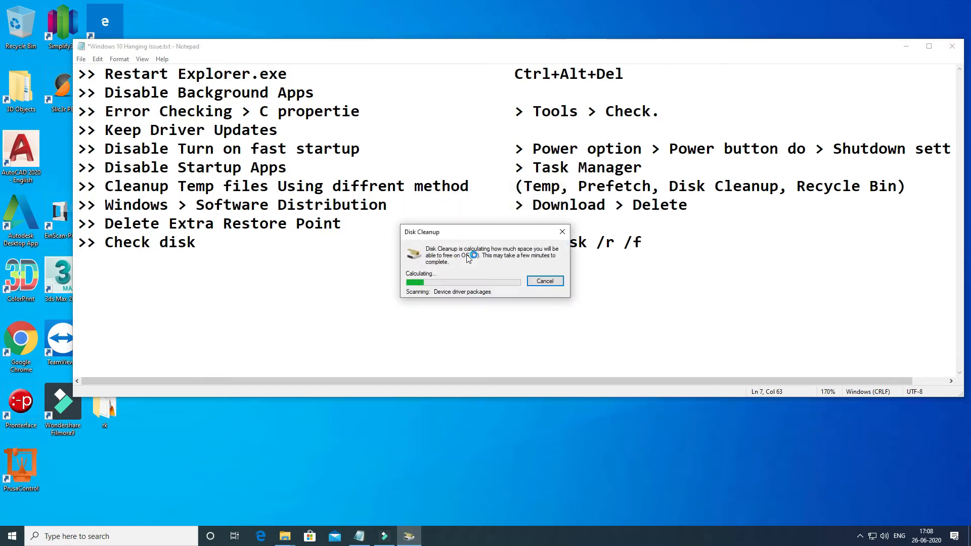
click(93, 538)
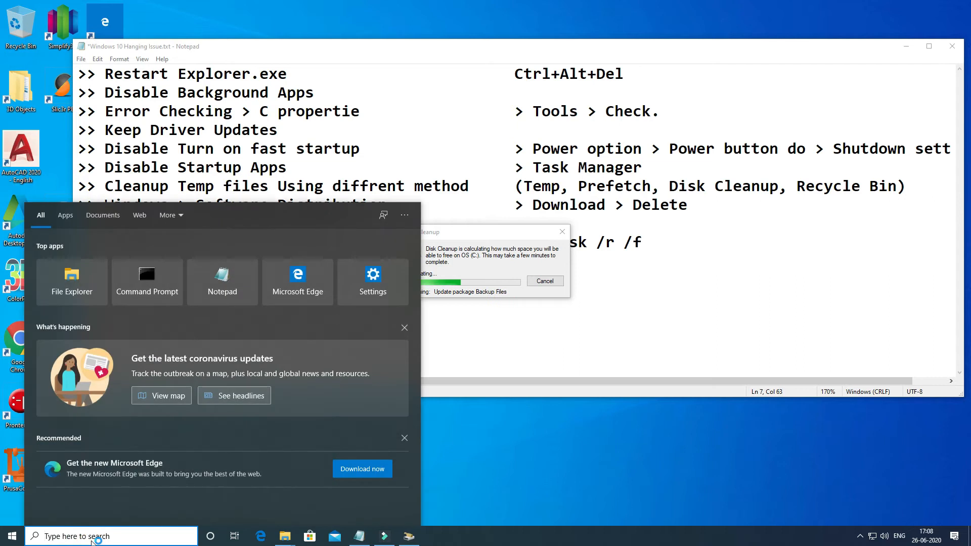
text(disk)
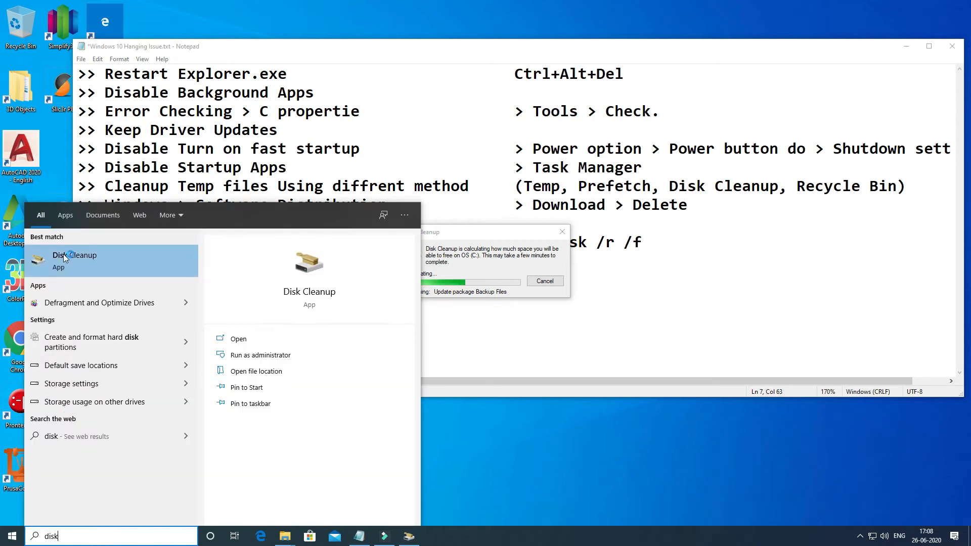
click(458, 245)
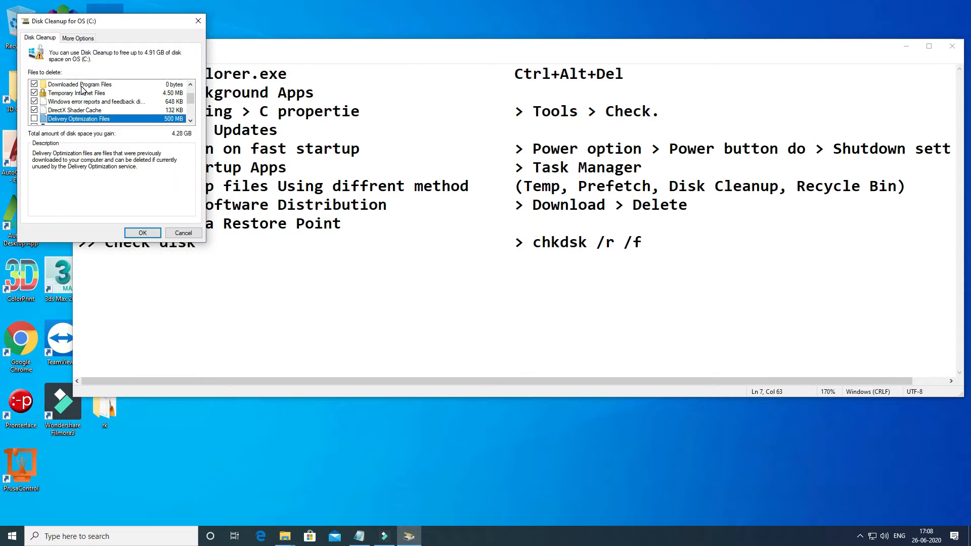
- Mark every file category for deletion in Disk Cleanup for OS (C:), including Delivery Optimization Files, Downloads, Language Resource Files and Thumbnails
key(Down)
key(Down)
key(Down)
key(Down)
key(Down)
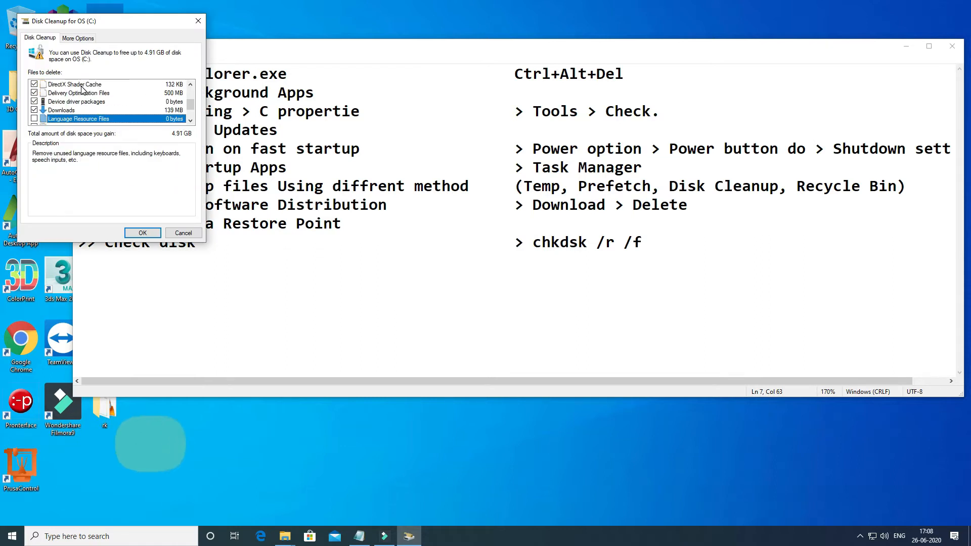
key(space)
key(Down)
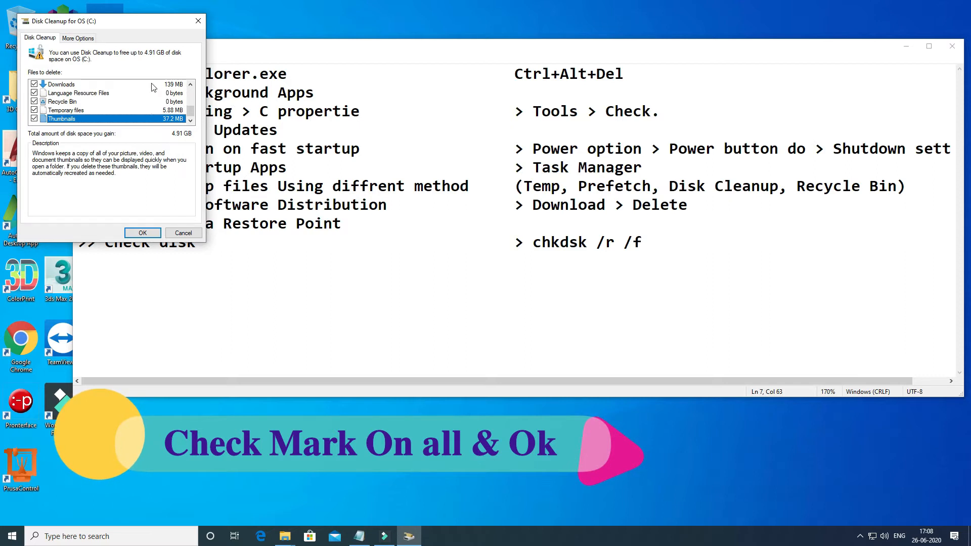
drag(149, 25, 405, 122)
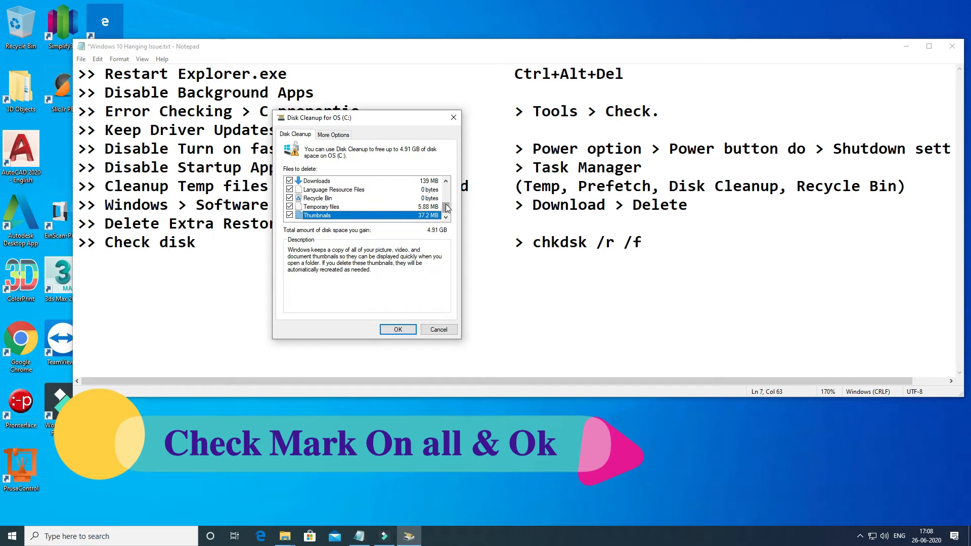
drag(446, 207, 451, 190)
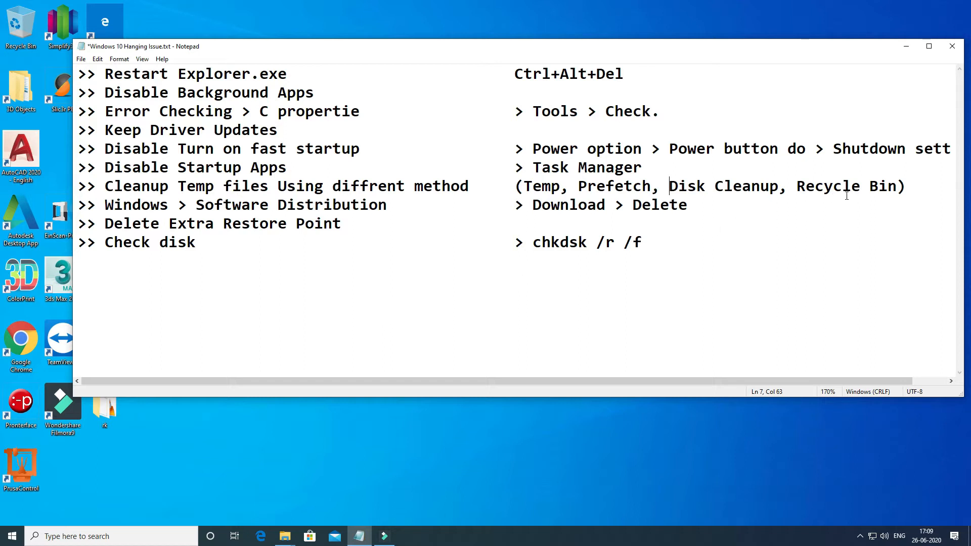
- Check whether the desktop Recycle Bin can be emptied, as listed in the cleanup notes
mouse_move(797, 187)
mouse_down()
mouse_move(855, 187)
mouse_move(644, 167)
mouse_move(673, 187)
mouse_move(780, 188)
mouse_up()
click(895, 189)
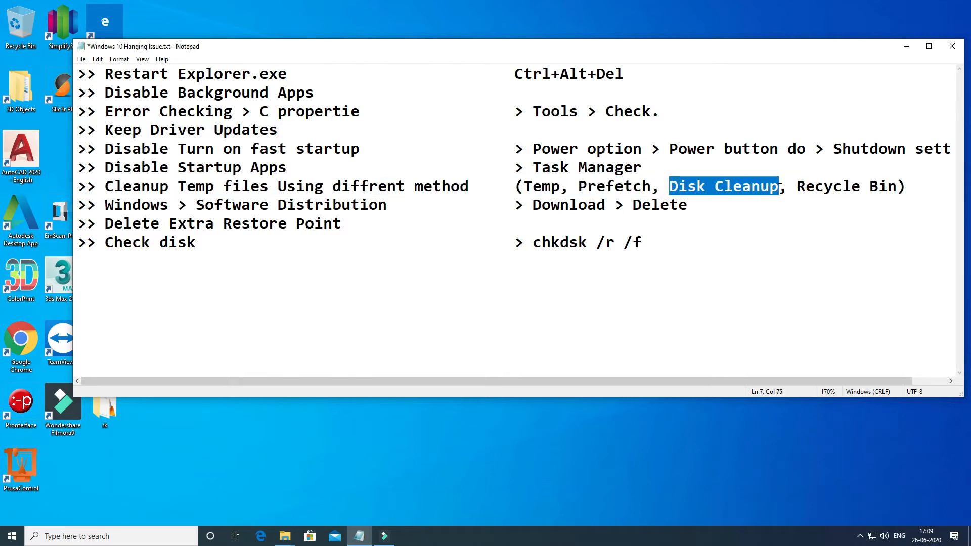
click(781, 188)
click(798, 187)
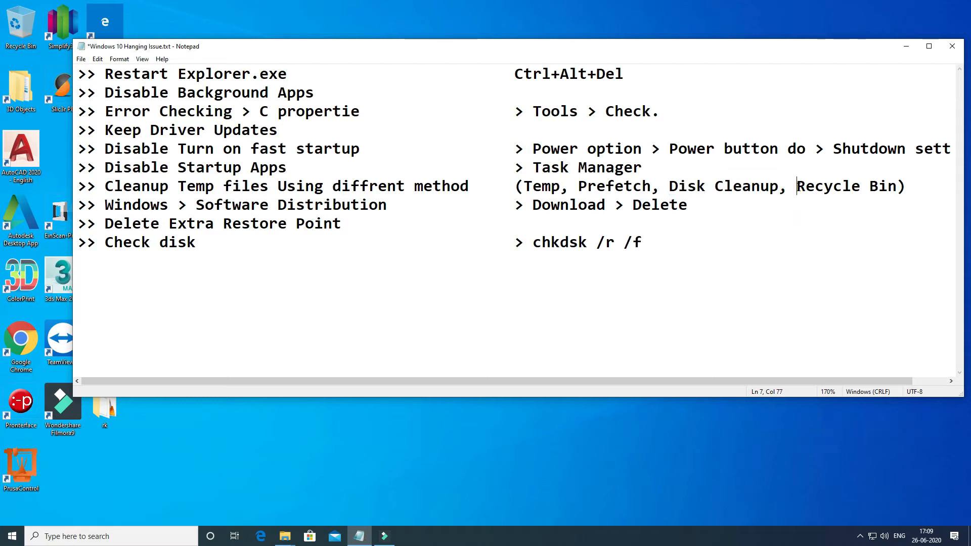
drag(797, 187, 888, 188)
click(873, 222)
right_click(17, 34)
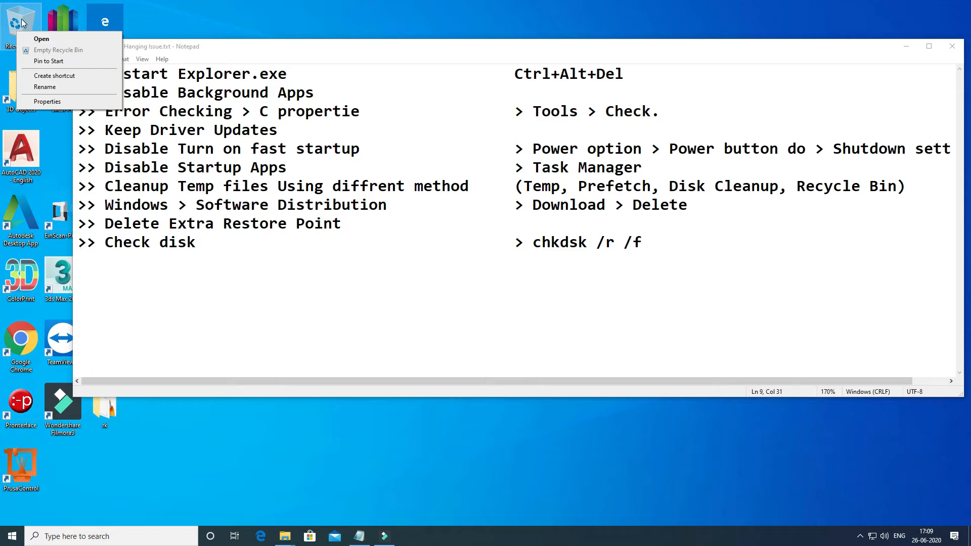
click(620, 230)
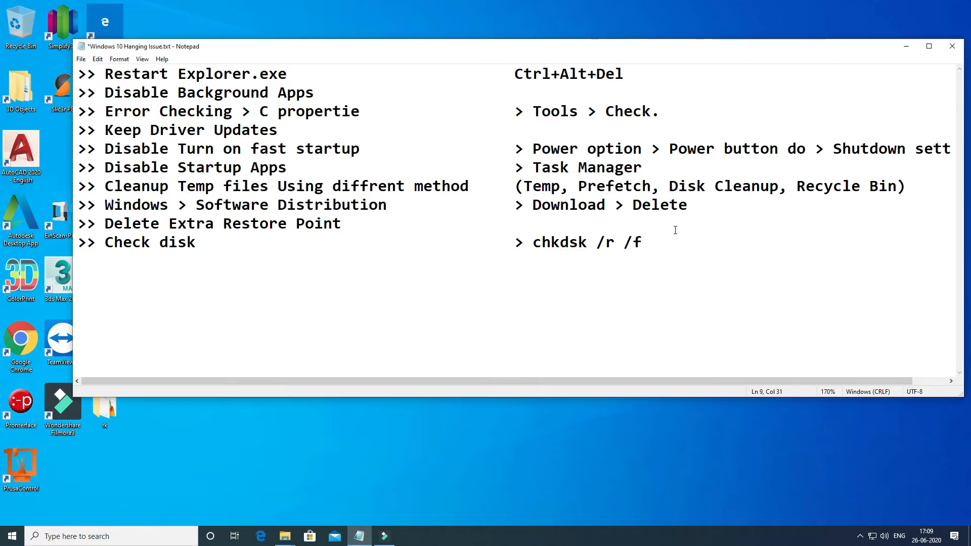
drag(103, 205, 692, 206)
click(693, 207)
click(285, 534)
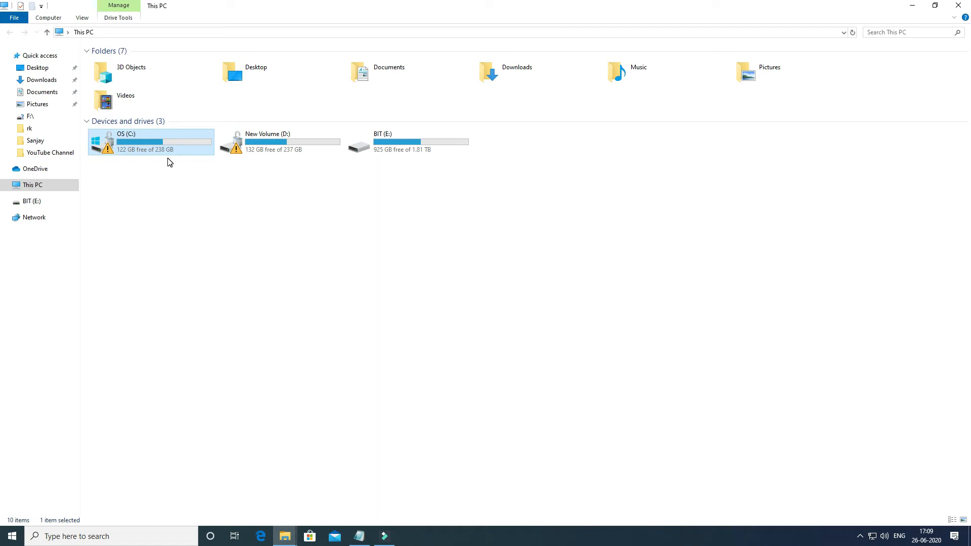
click(910, 7)
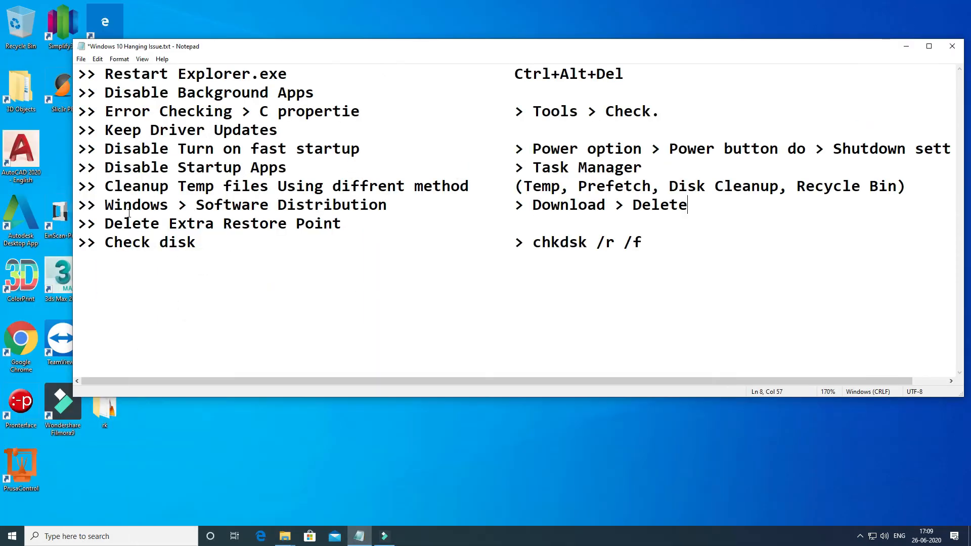
drag(107, 207, 403, 216)
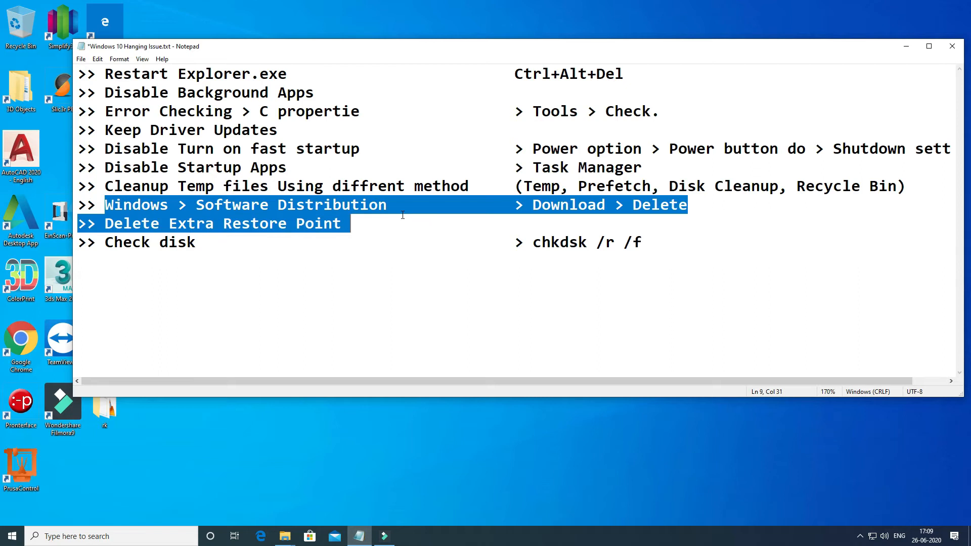
click(399, 205)
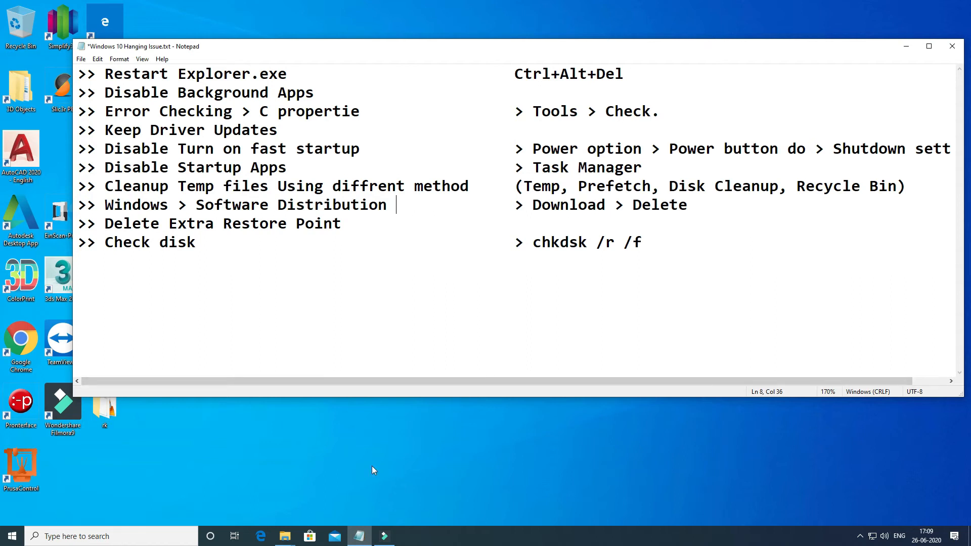
- Switch to File Explorer and open the SoftwareDistribution folder inside the Windows folder on OS (C:)
mouse_move(285, 536)
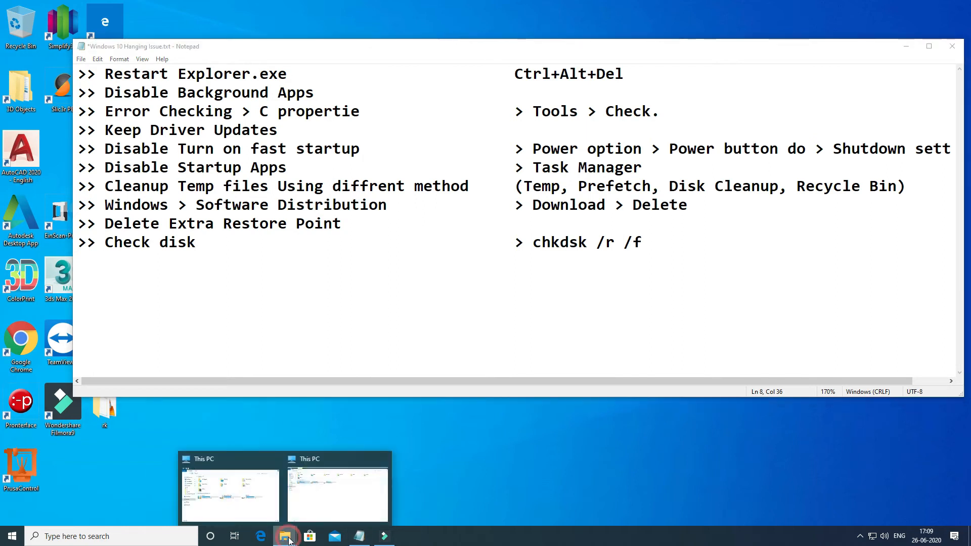
click(311, 495)
drag(382, 4, 613, 85)
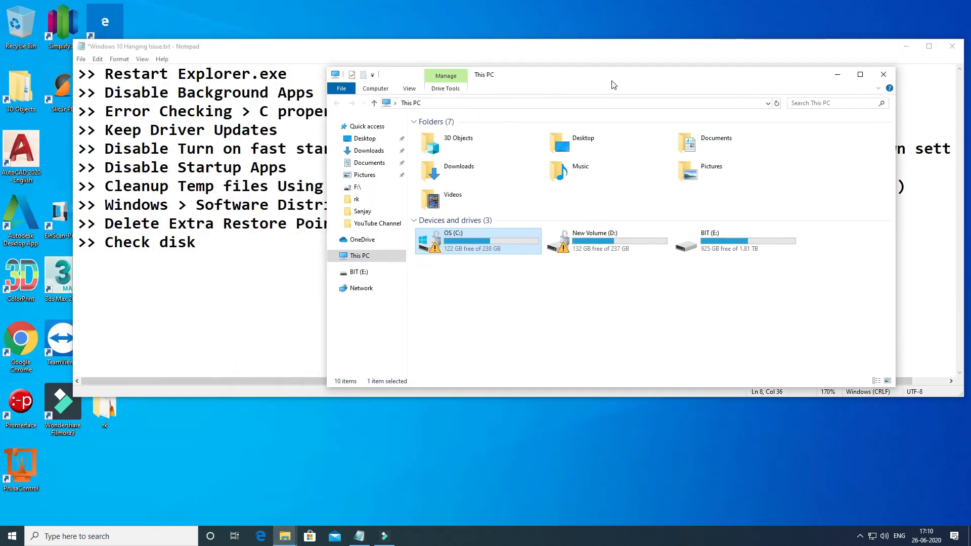
double_click(455, 247)
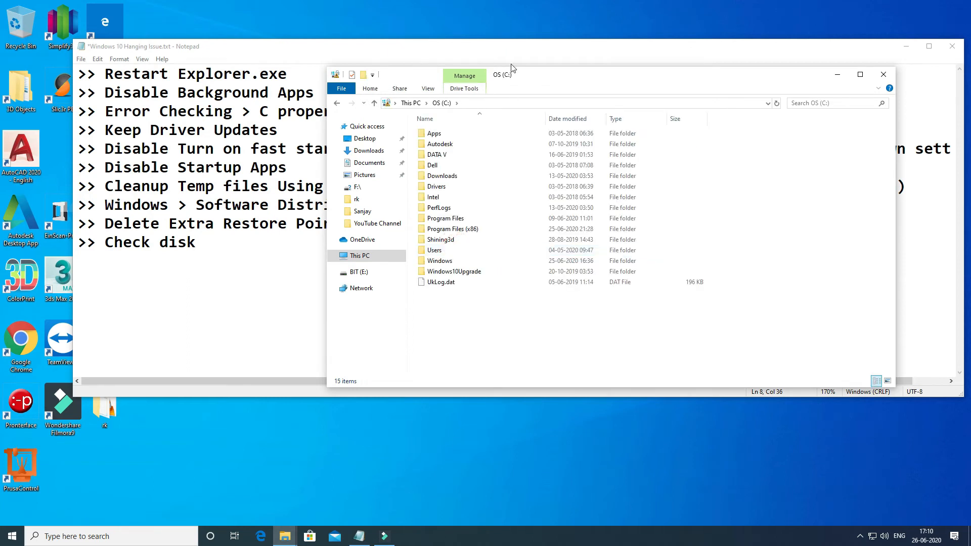
double_click(440, 260)
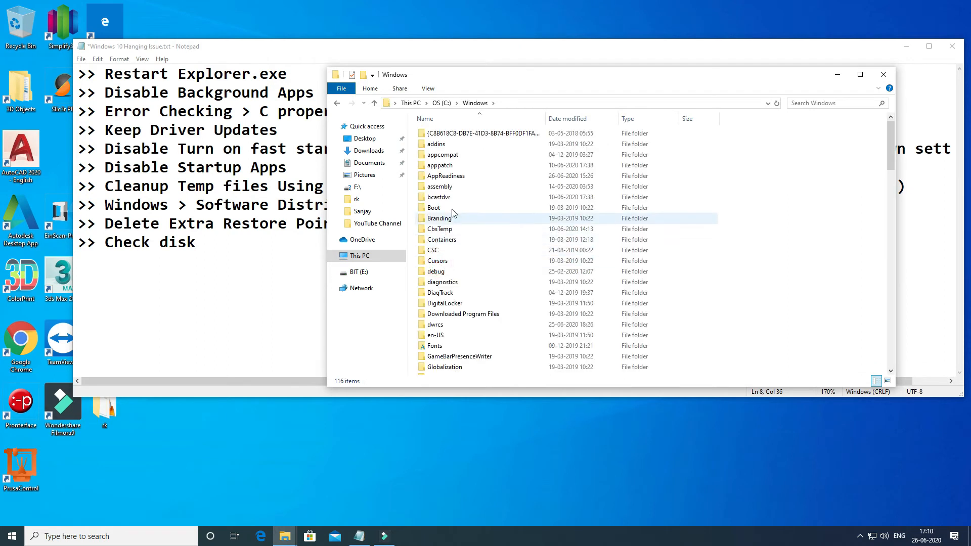
click(459, 196)
key(s)
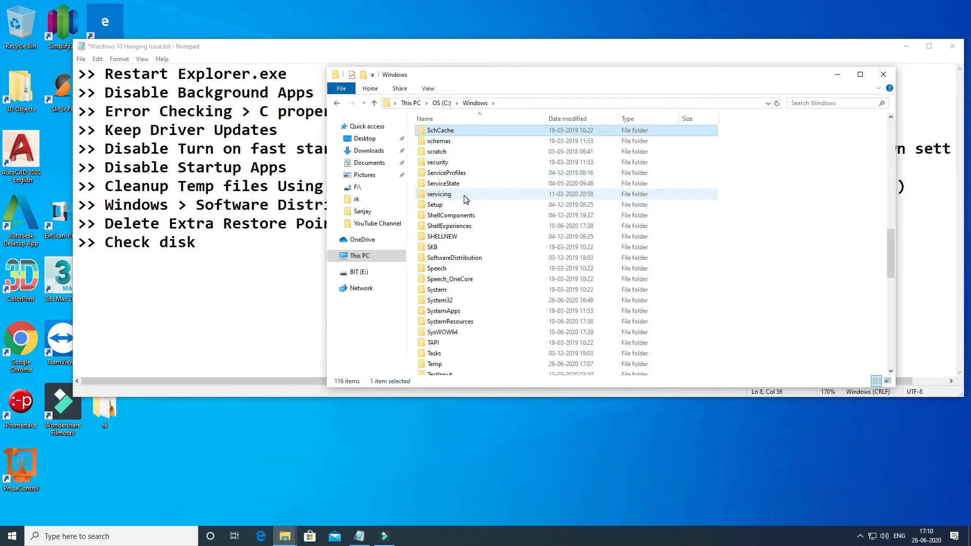
mouse_move(434, 261)
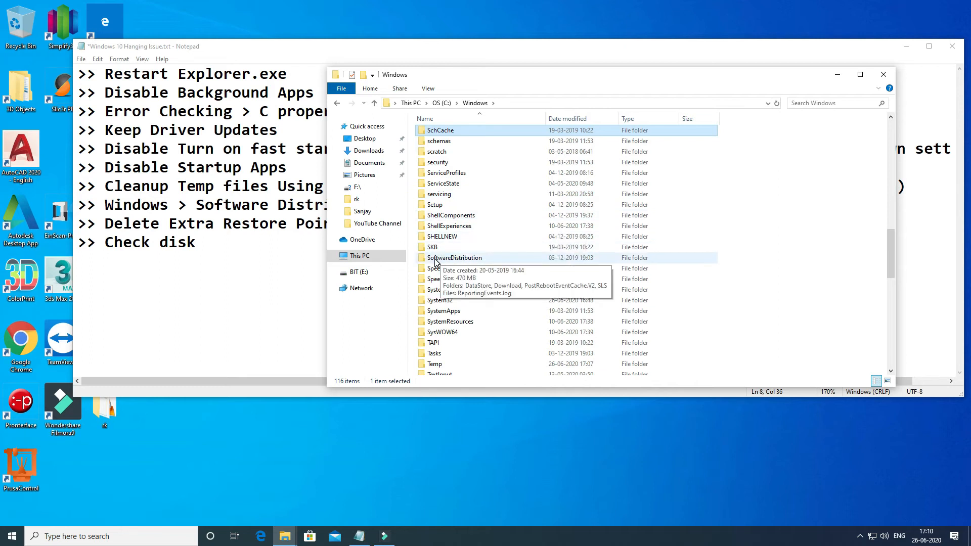
double_click(435, 258)
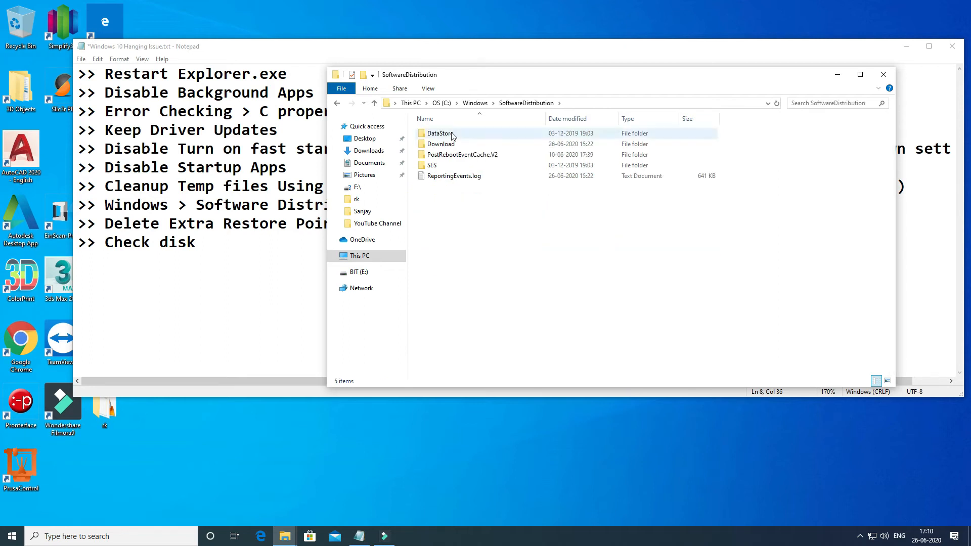
- Check the size of the Download folder in its properties and open the folder
right_click(445, 147)
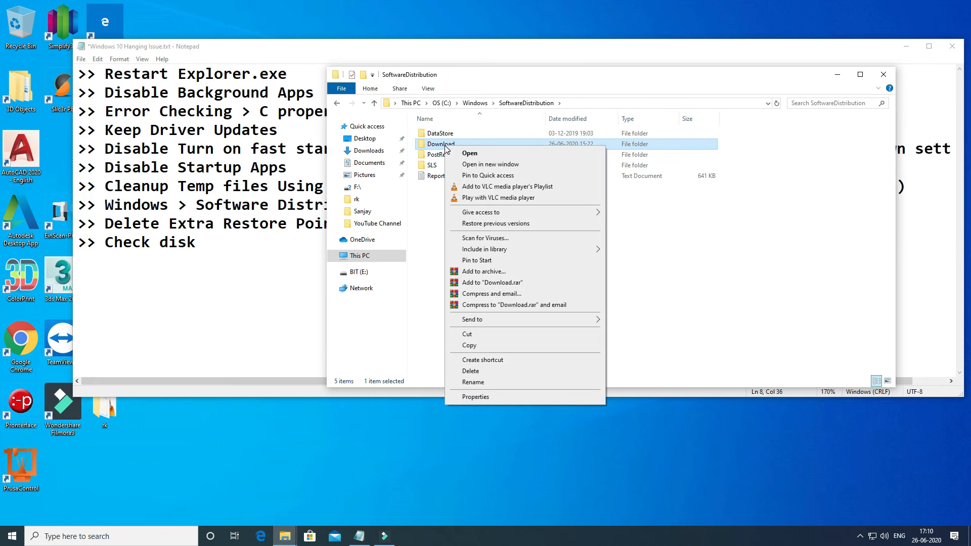
click(485, 399)
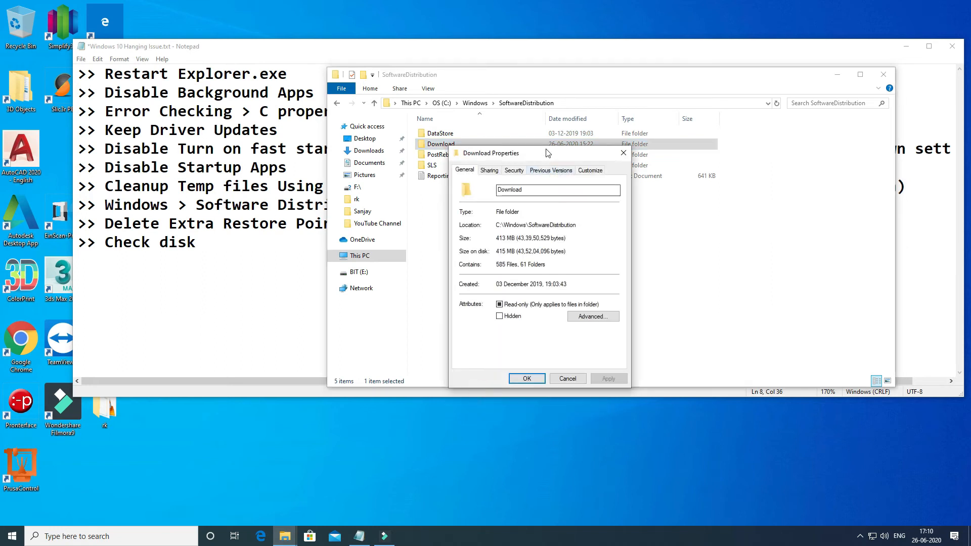
drag(547, 158, 560, 145)
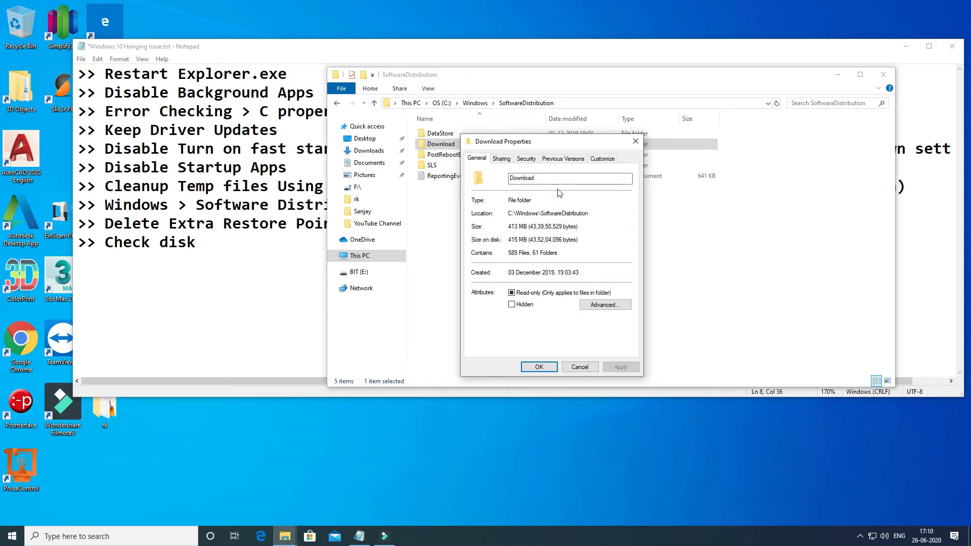
click(636, 142)
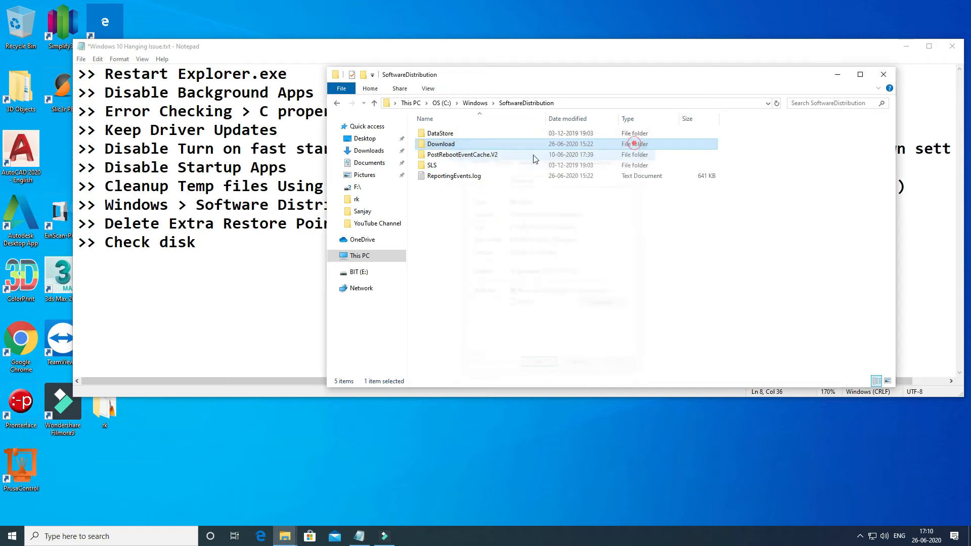
double_click(447, 146)
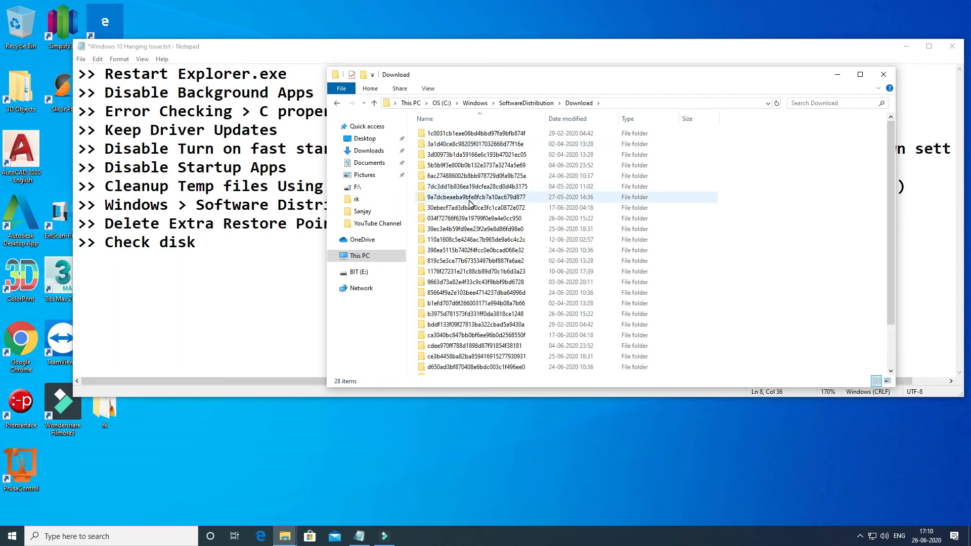
- Permanently delete all contents of the SoftwareDistribution Download folder, return to the parent folder, and close File Explorer
key(ctrl+a)
key(shift+Delete)
key(Return)
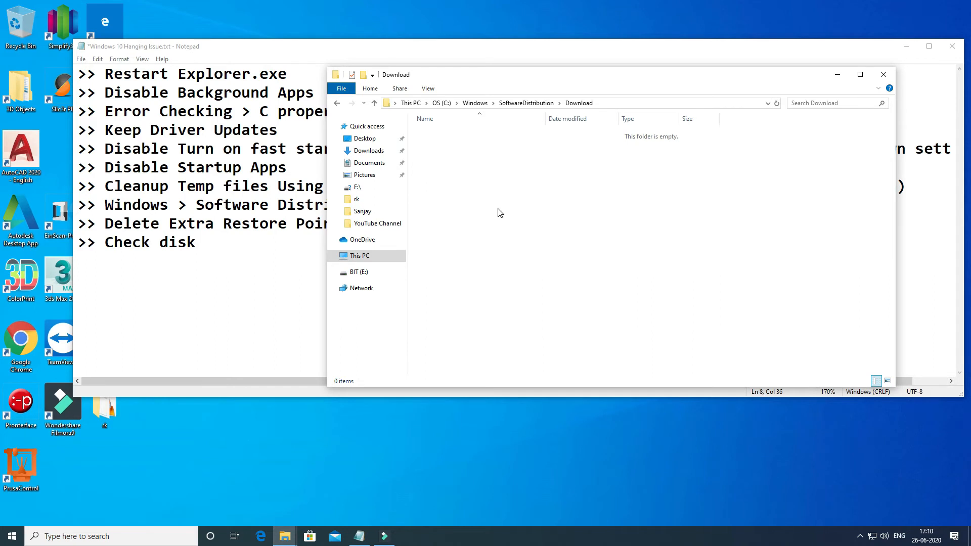
click(337, 104)
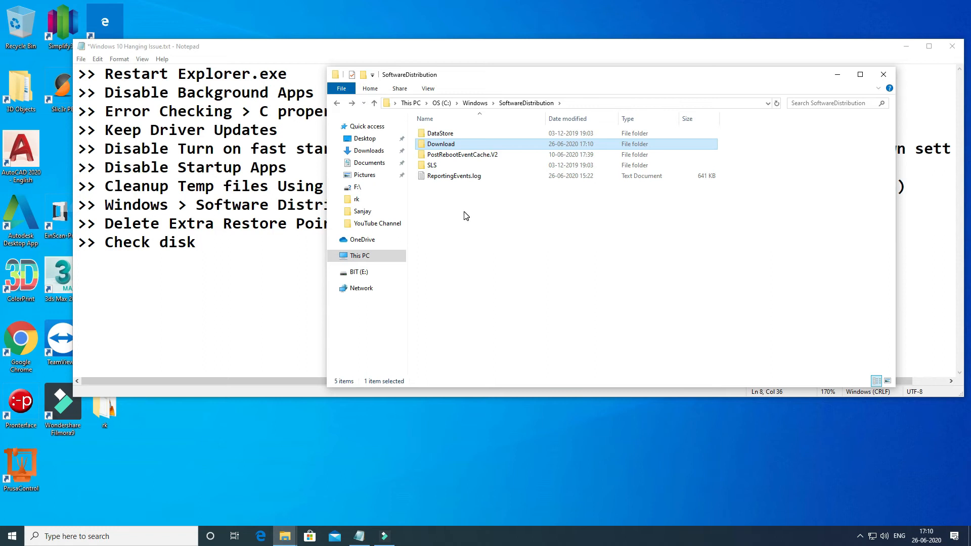
click(883, 74)
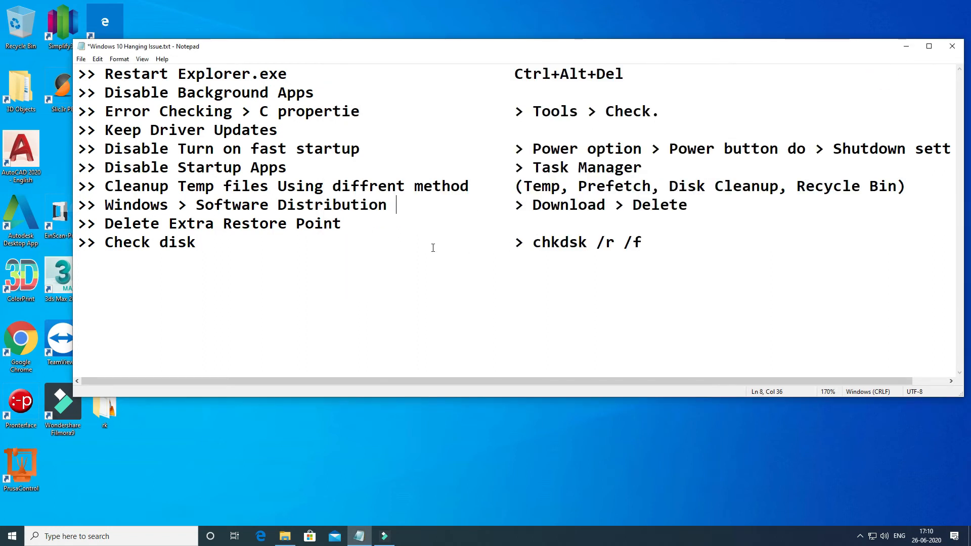
- Review the "Delete Extra Restore Point" item in the Notepad troubleshooting list
drag(110, 223, 373, 217)
click(374, 217)
drag(222, 224, 352, 226)
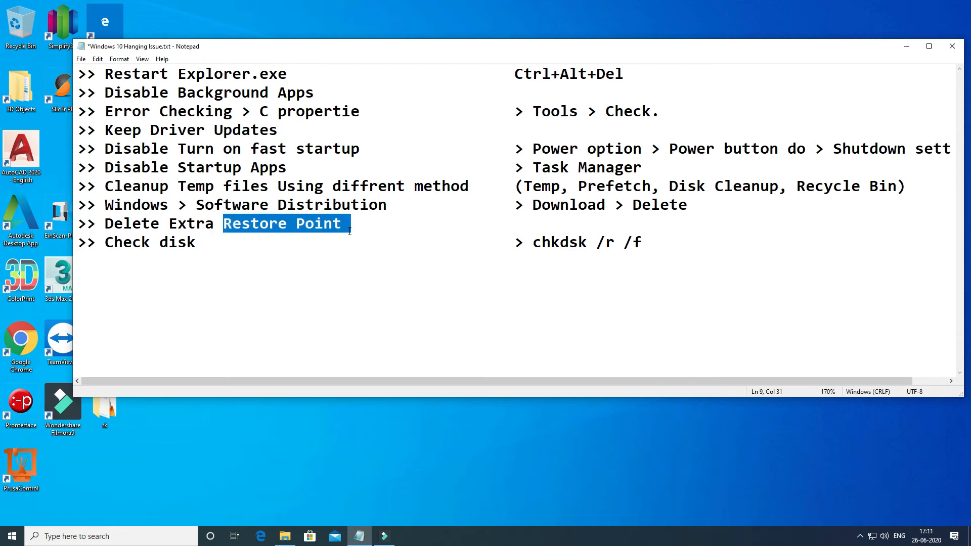
click(349, 231)
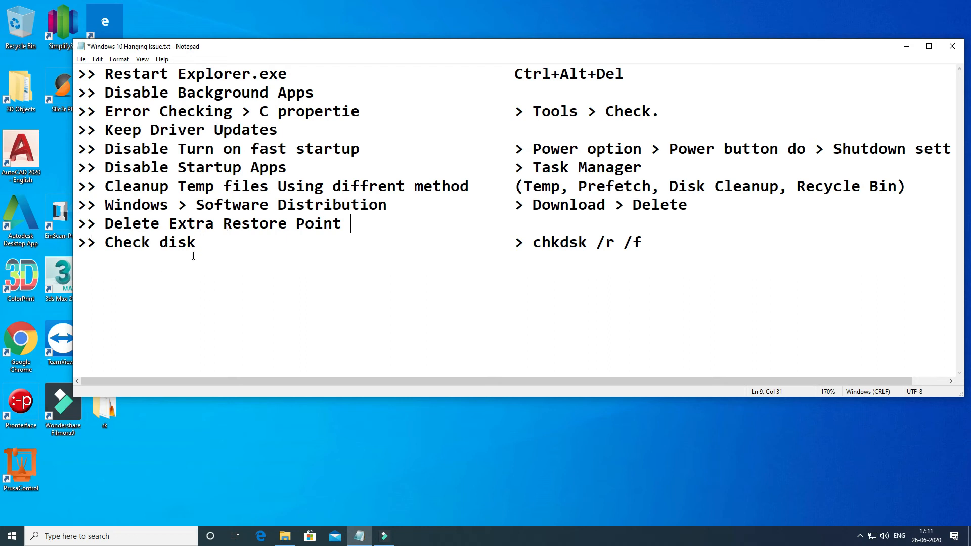
key(super+e)
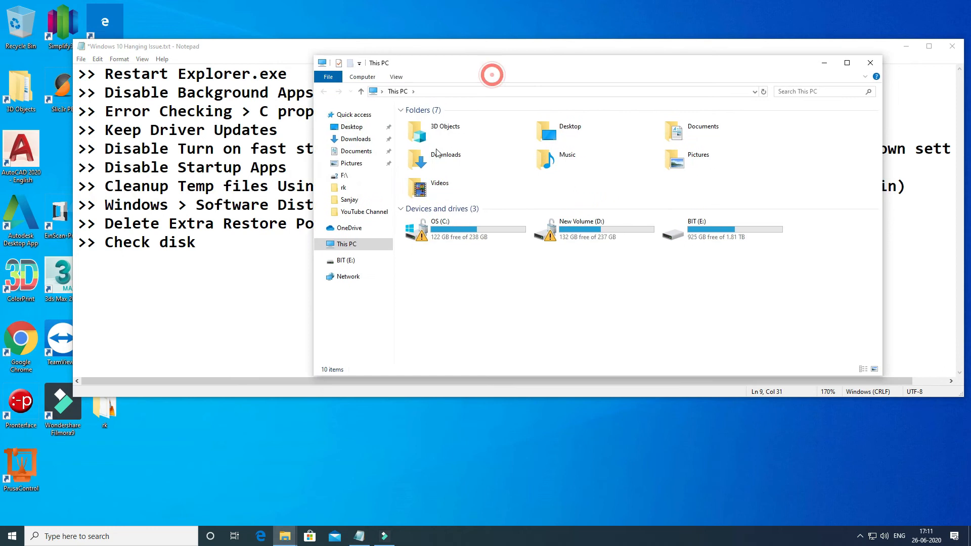
right_click(343, 244)
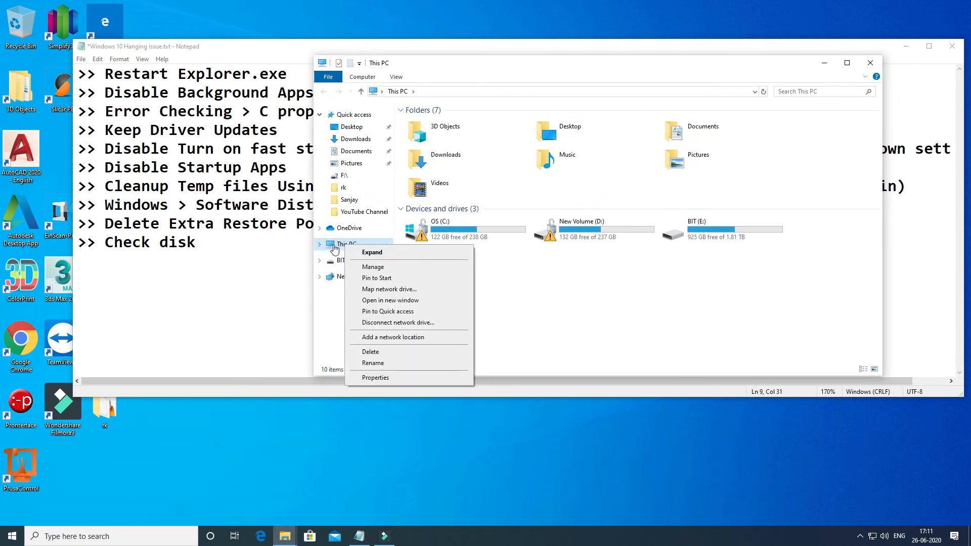
click(246, 338)
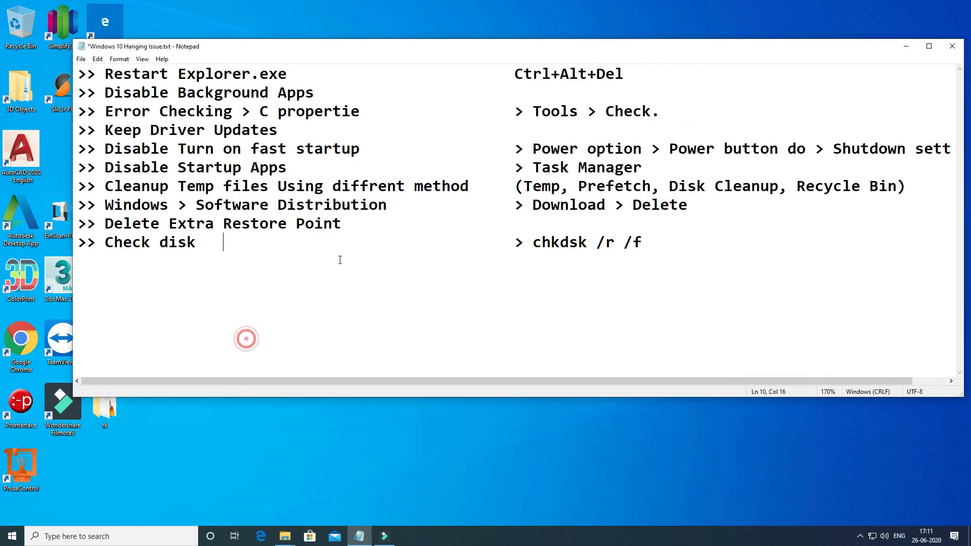
- Search Windows for This PC, open its properties, and bring up the System Protection settings
click(66, 535)
text(this)
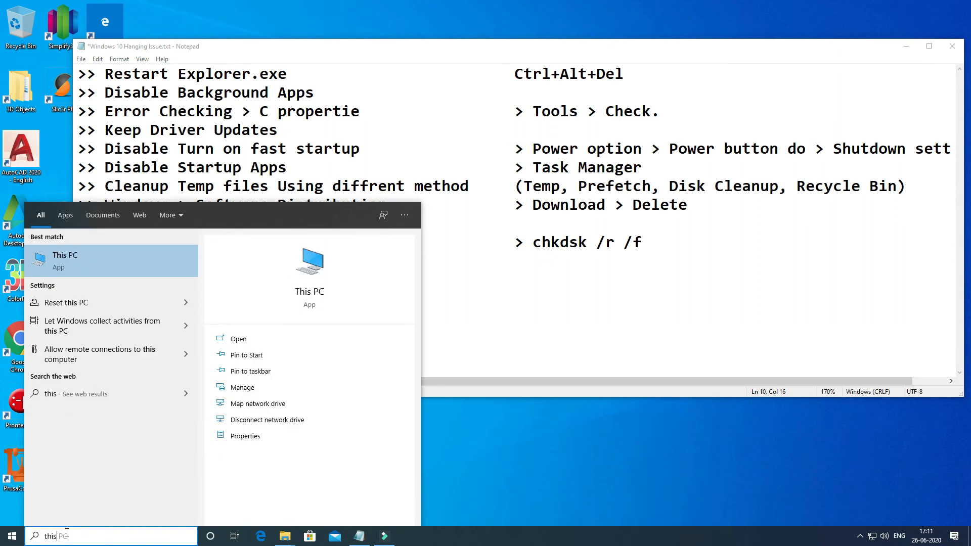
right_click(62, 257)
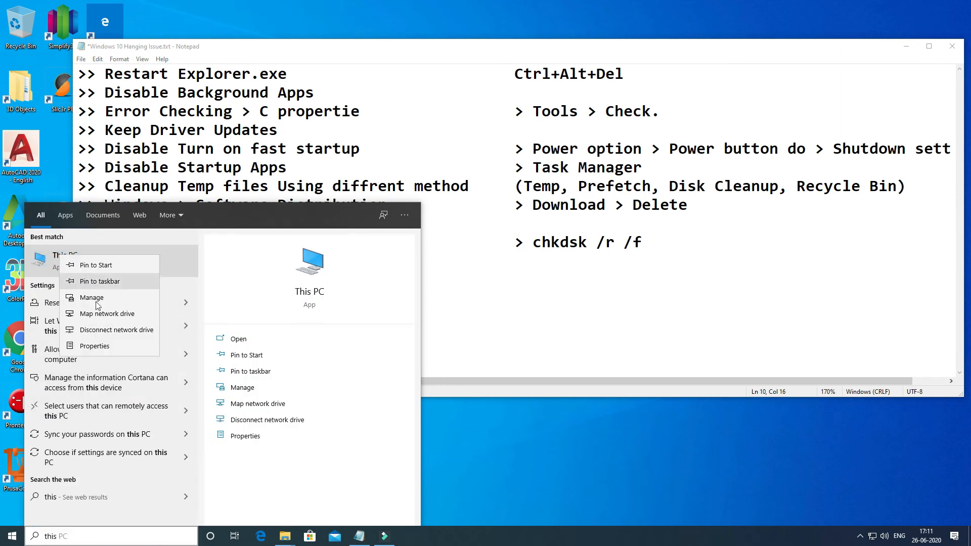
click(114, 348)
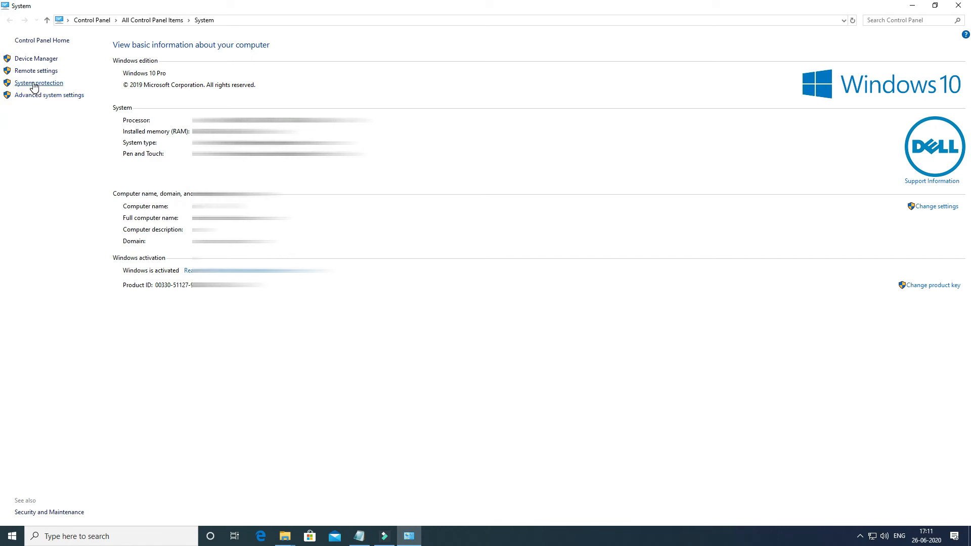
double_click(68, 10)
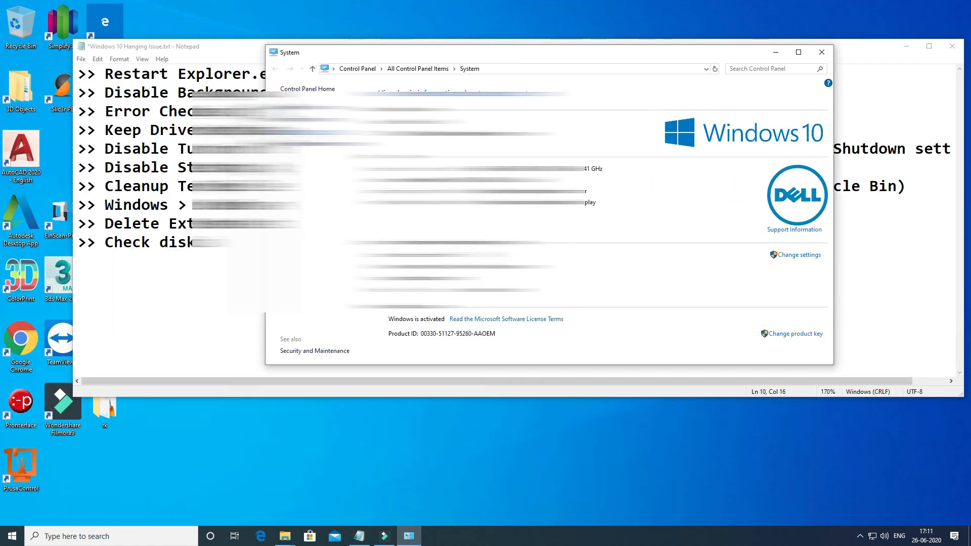
click(305, 132)
drag(186, 37, 589, 85)
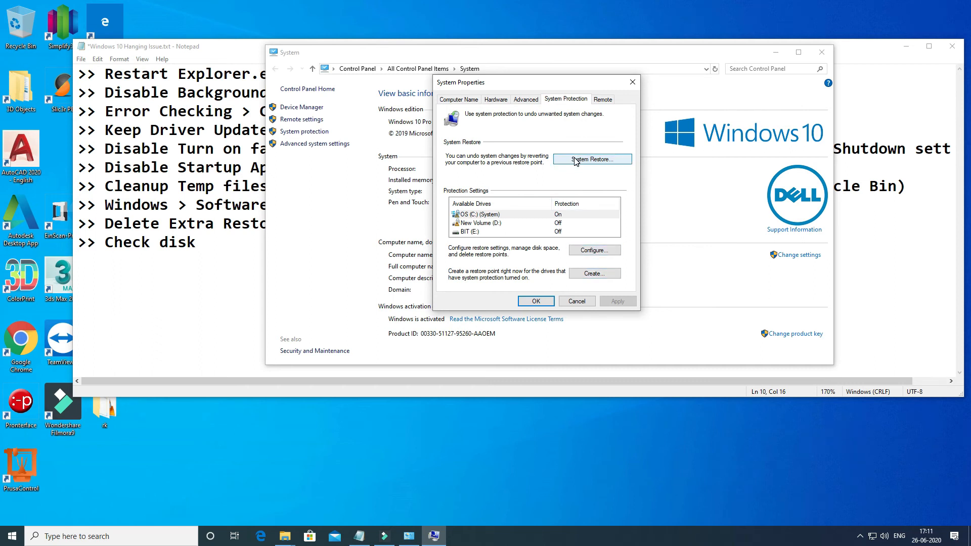
- Check the restore settings and disk space usage configured for OS (C:), and leave them without changes
click(590, 258)
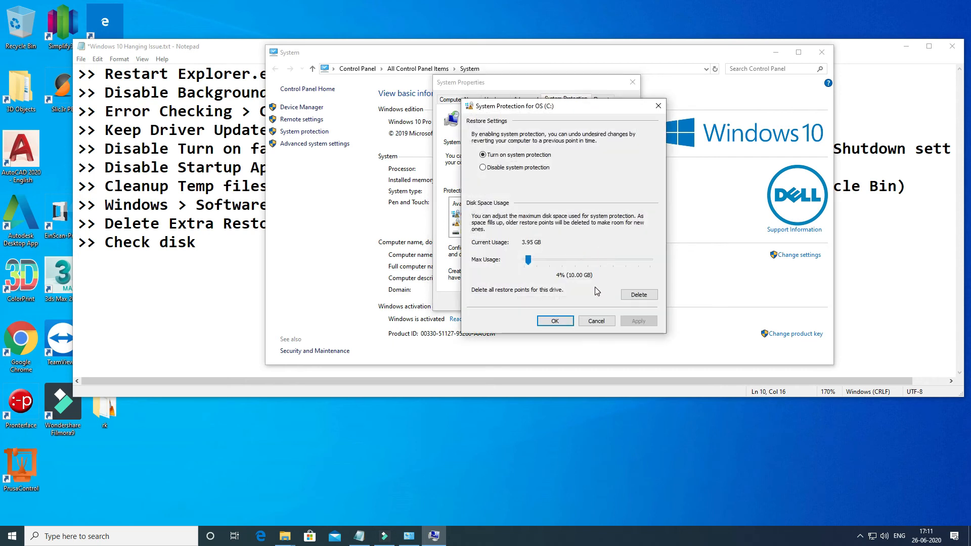
drag(584, 109, 529, 92)
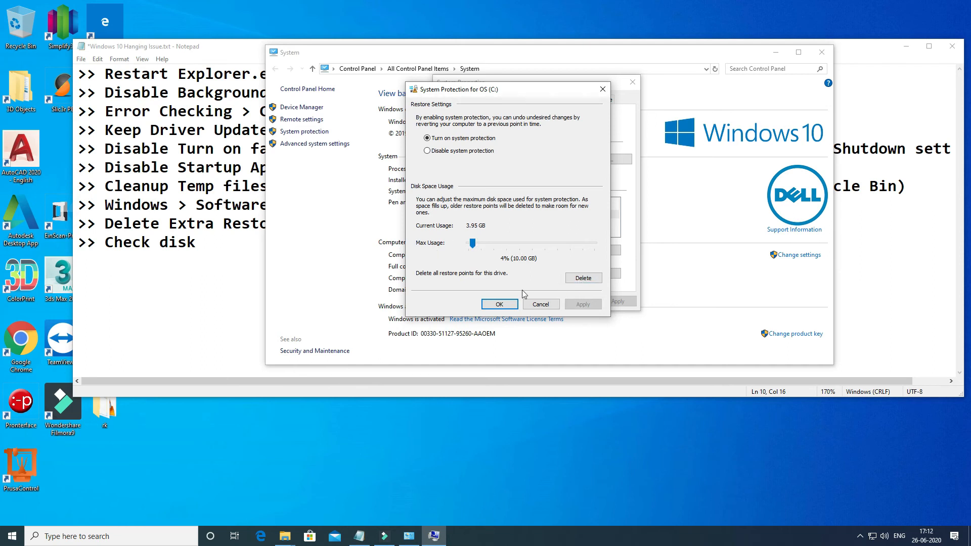
click(556, 304)
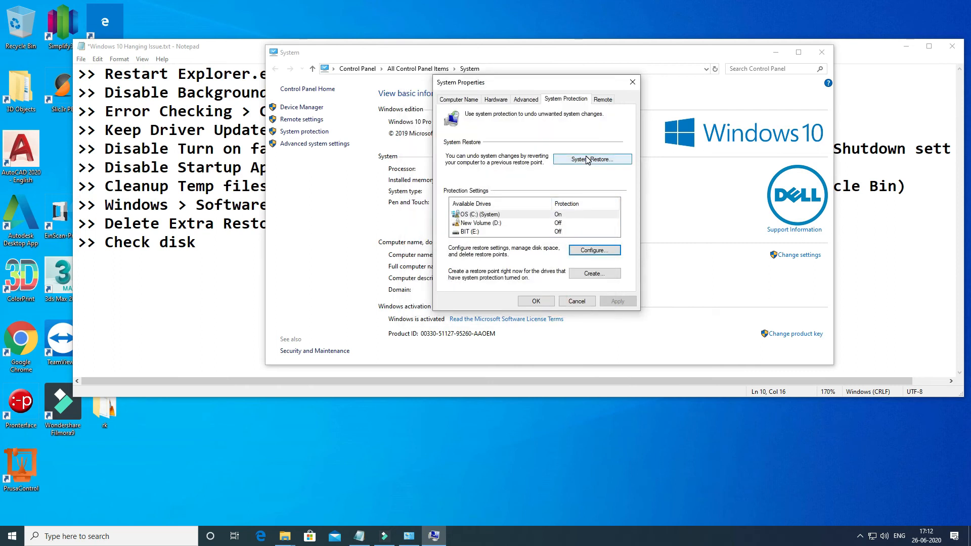
- Examine the available restore points in the System Restore wizard and close it without restoring
click(587, 159)
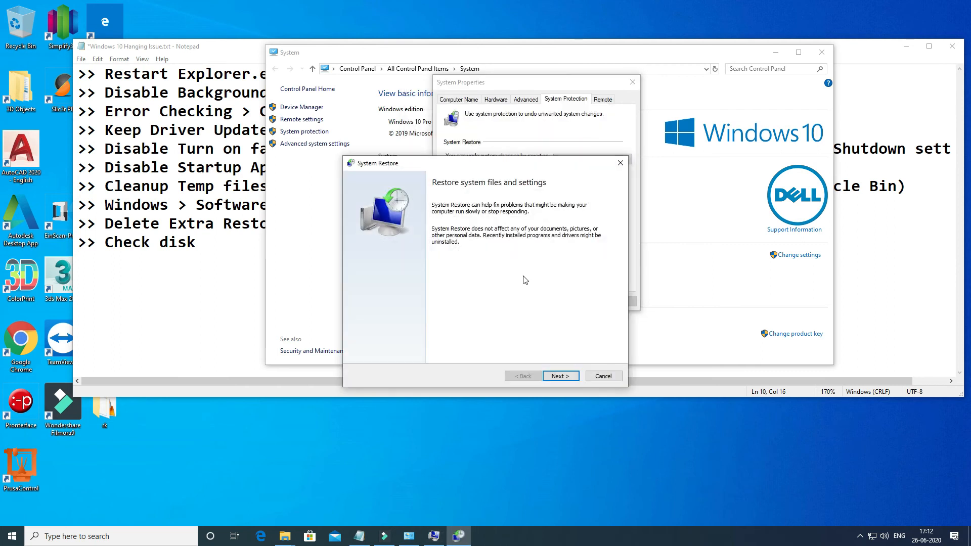
click(558, 374)
click(392, 246)
click(394, 255)
click(397, 248)
click(393, 254)
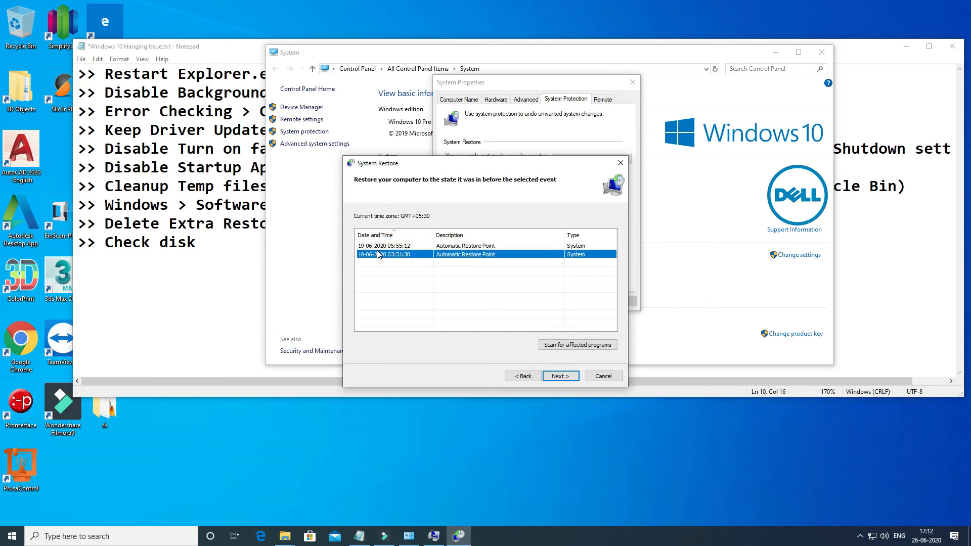
click(397, 246)
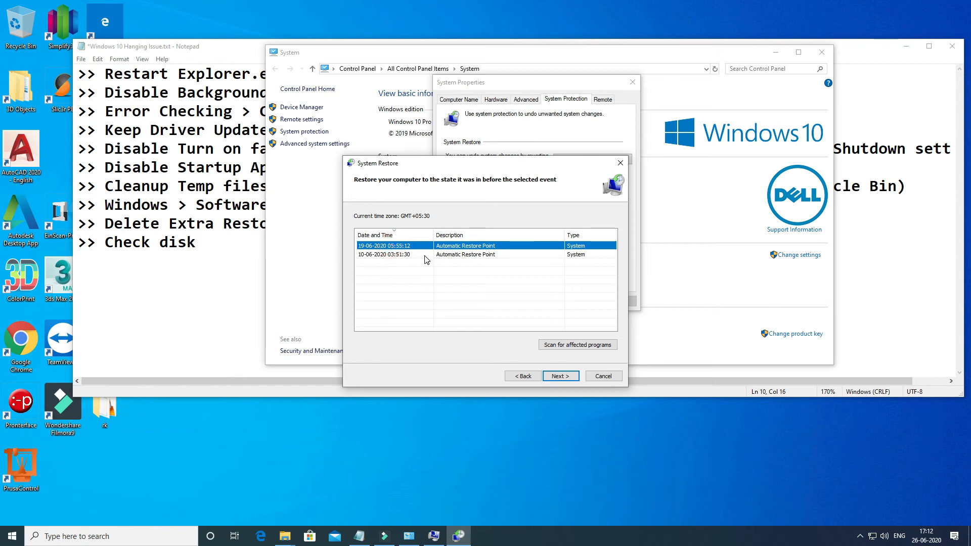
click(425, 255)
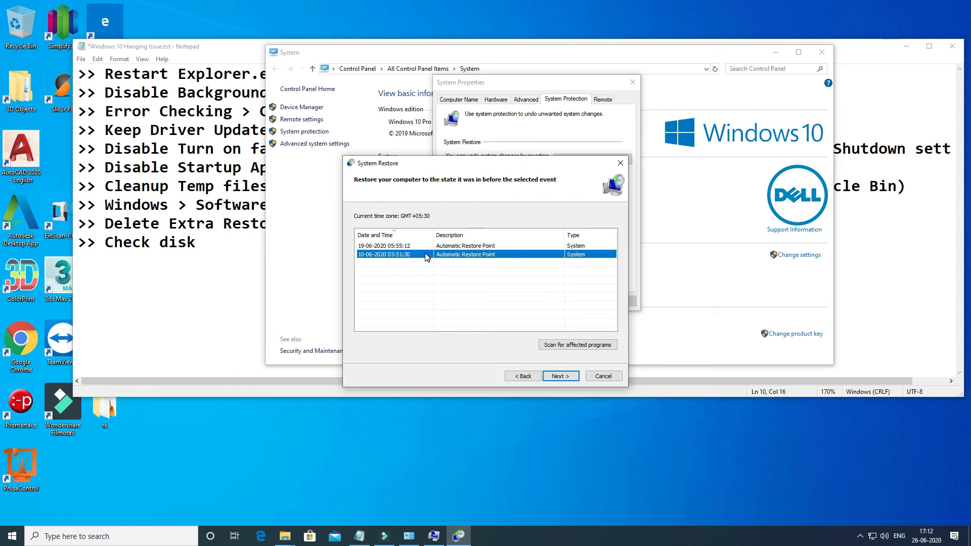
click(620, 164)
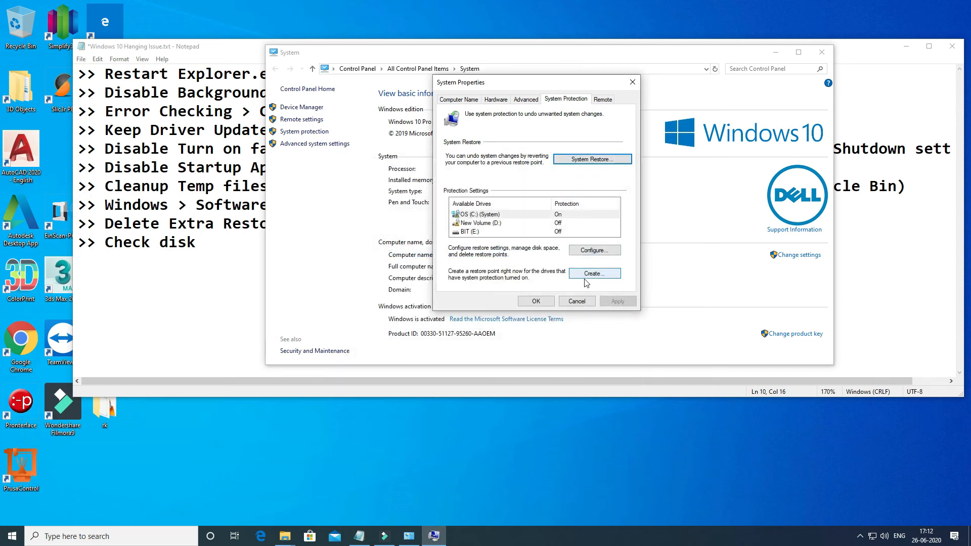
- Try to delete all restore points for OS (C:), cancel the deletion, and close the System Properties and System windows
click(589, 252)
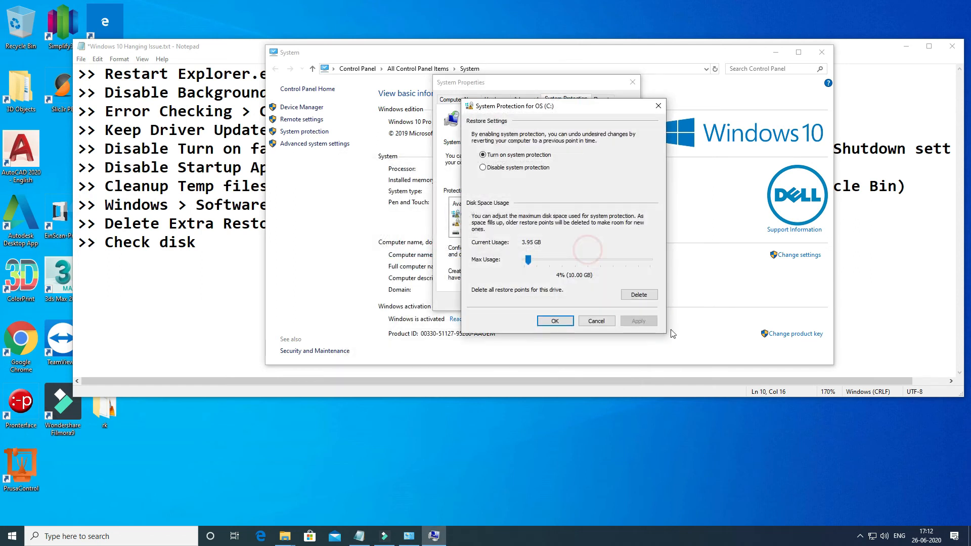
click(639, 295)
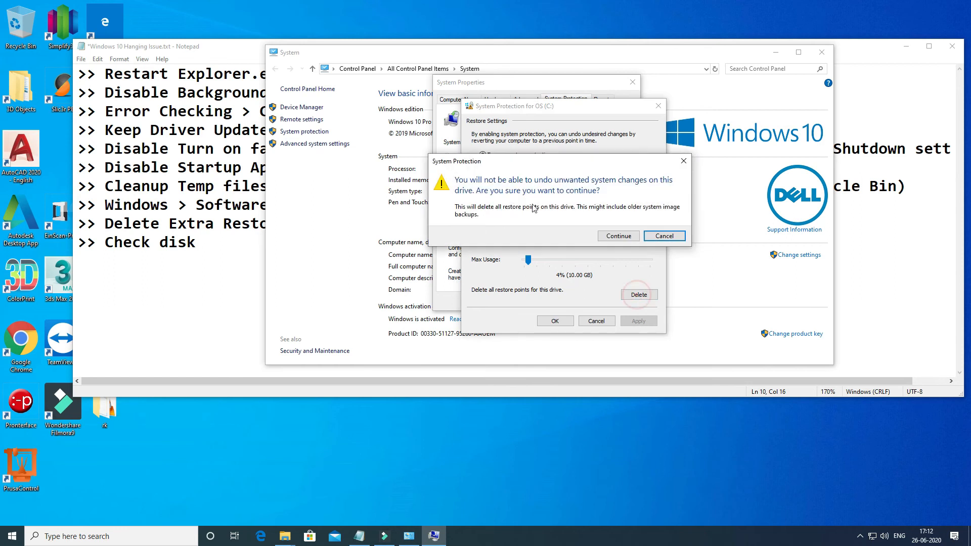
click(682, 162)
click(597, 320)
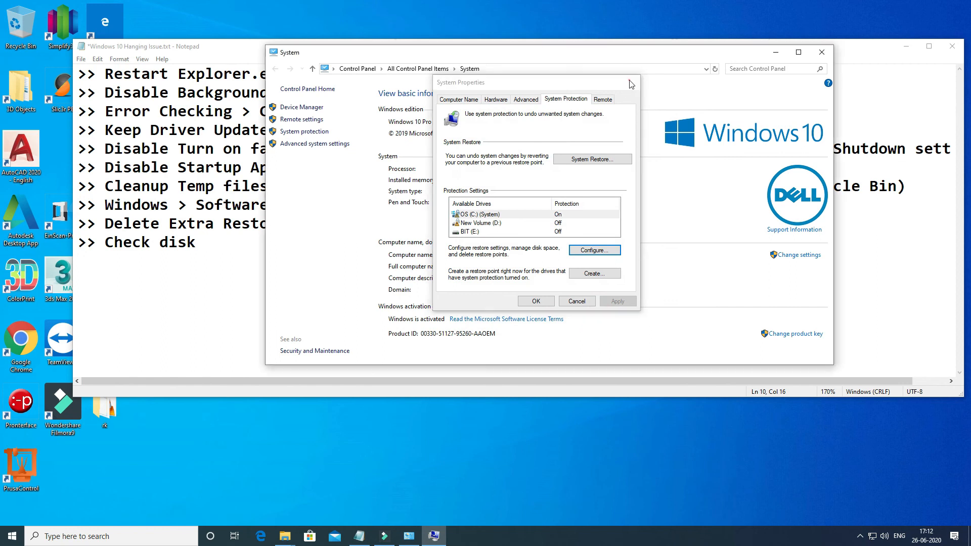
click(632, 84)
click(822, 52)
- Review the "Check disk" item and its chkdsk /r /f command in the Notepad troubleshooting list
click(169, 284)
drag(106, 245, 685, 235)
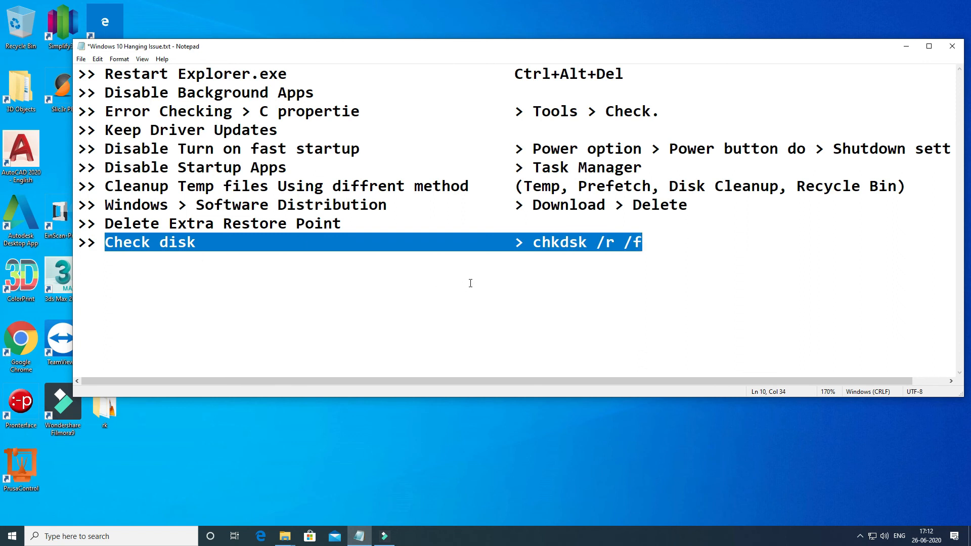
click(379, 326)
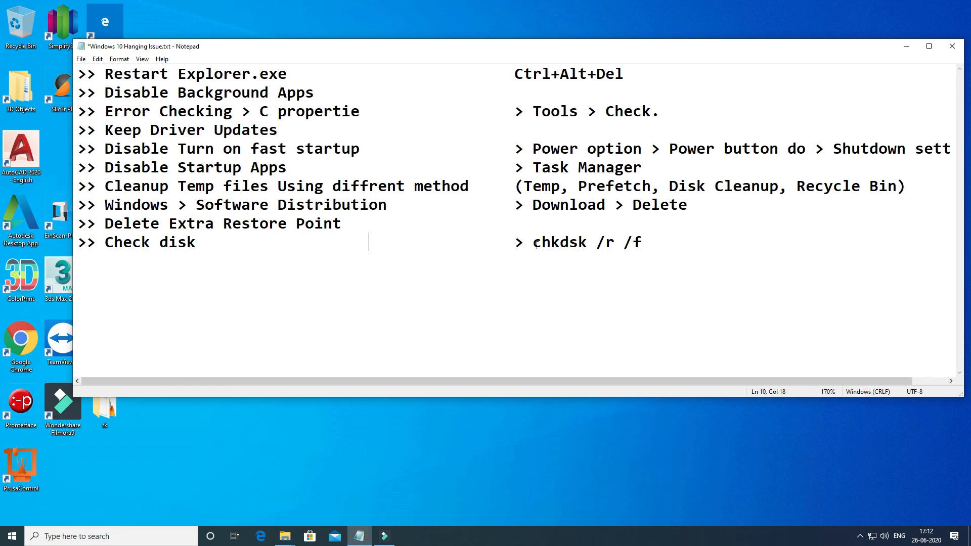
drag(536, 246, 657, 242)
click(657, 241)
- Open Command Prompt, place its window below the notes, and enter chkdsk /r /f without running it
click(142, 531)
text(cmd)
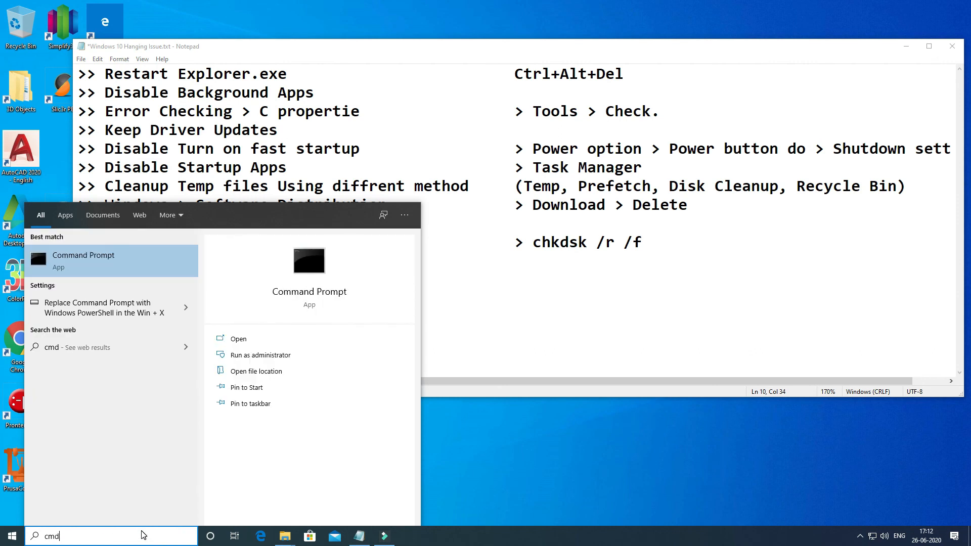
click(87, 265)
drag(338, 62, 598, 271)
click(423, 320)
text(chkds)
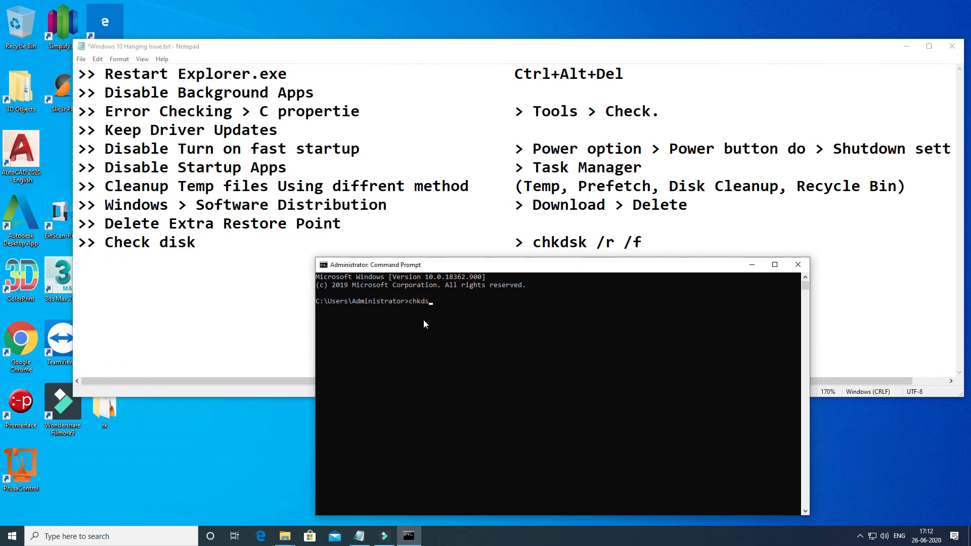
text(r /f)
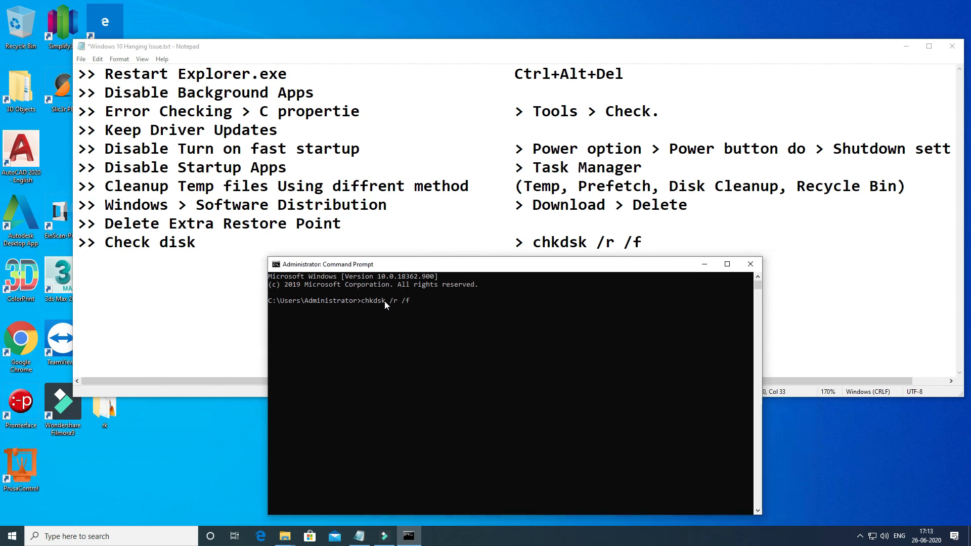
drag(384, 302, 362, 303)
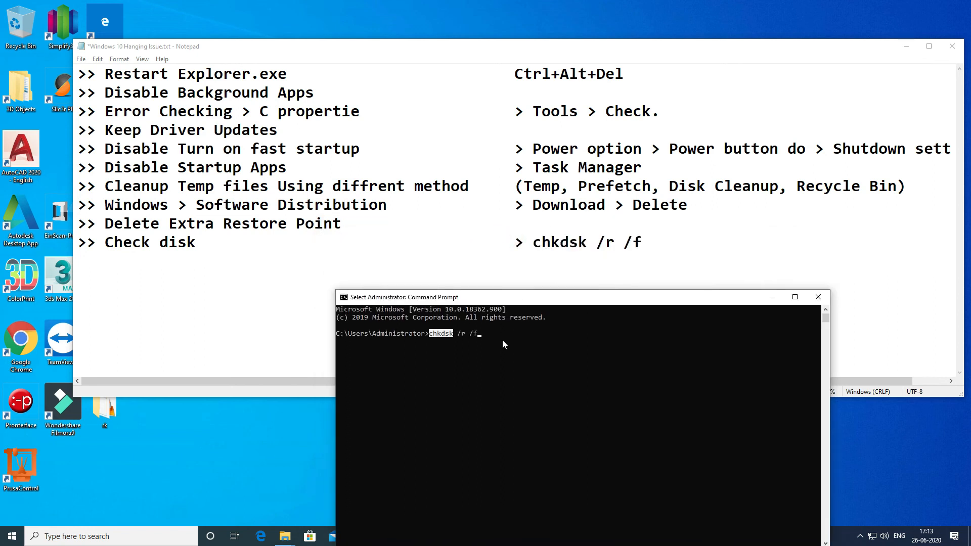
click(496, 340)
drag(554, 305, 551, 303)
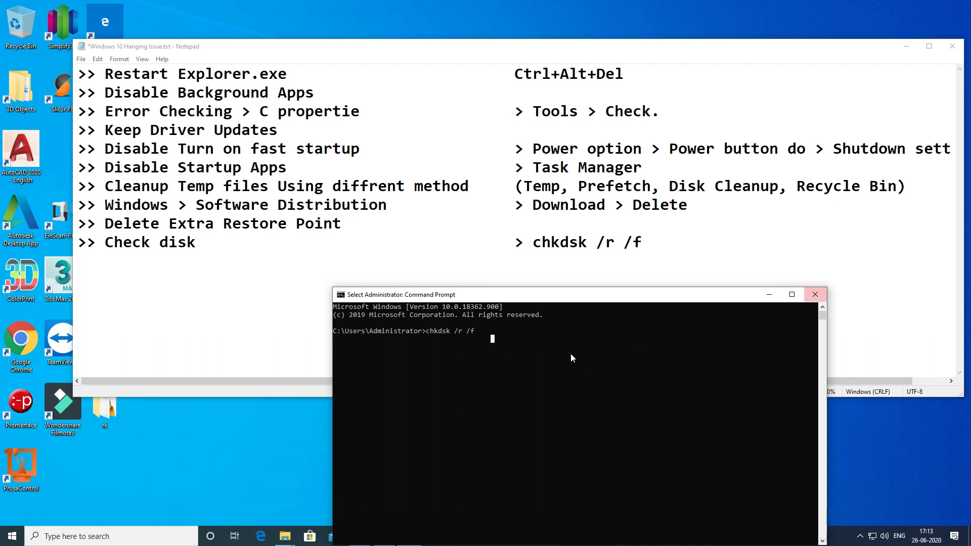
key(Escape)
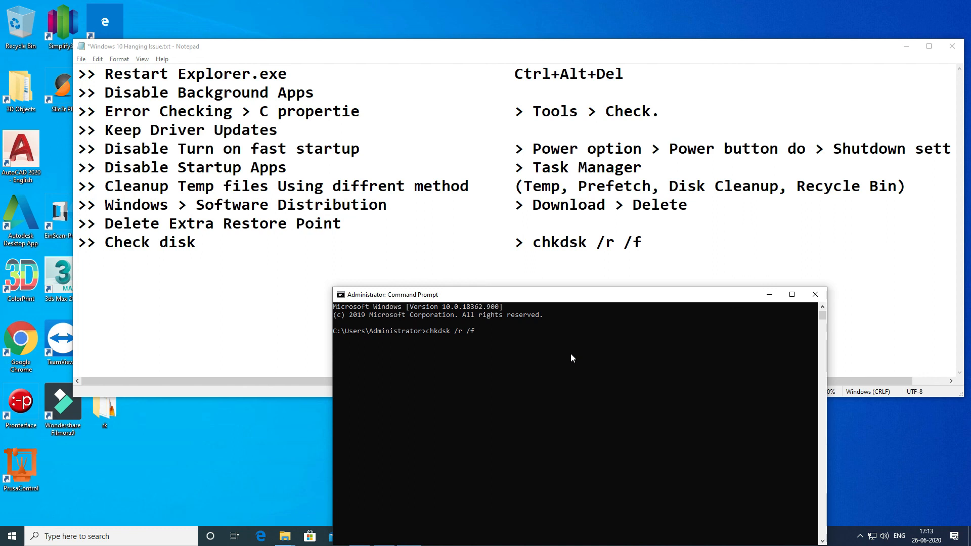
click(522, 337)
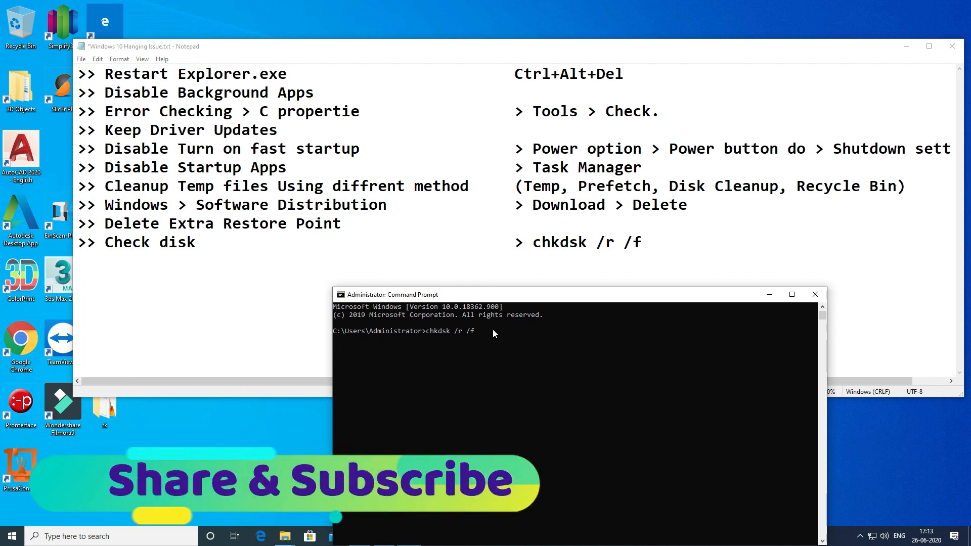
click(479, 332)
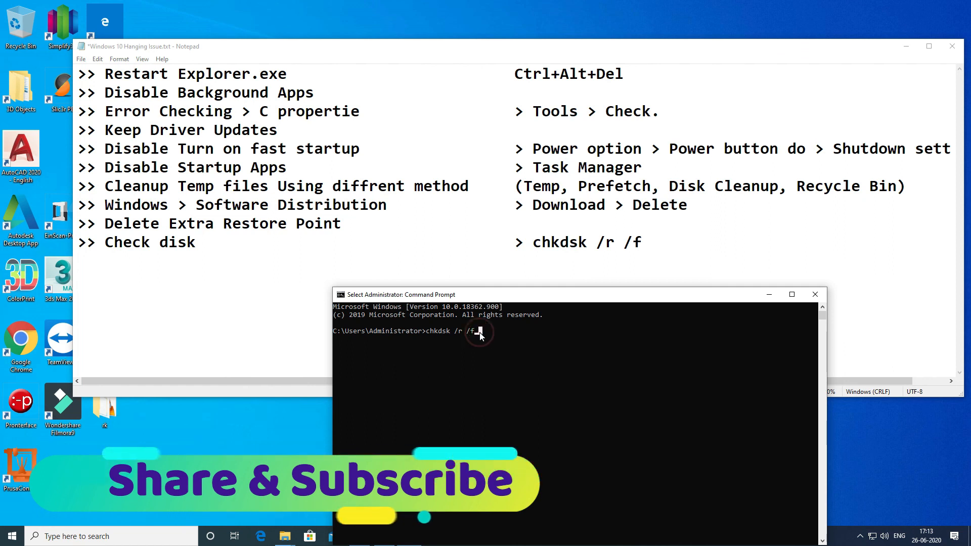